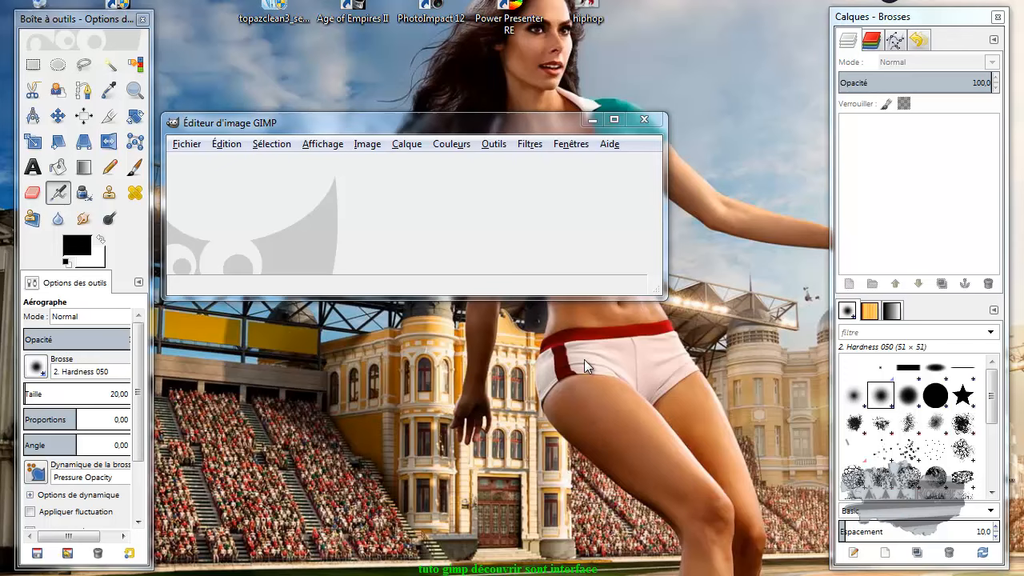
- Reposition the empty image window in the space between the toolbox and the layers and brushes dock
left_click_drag(442, 131, 506, 106)
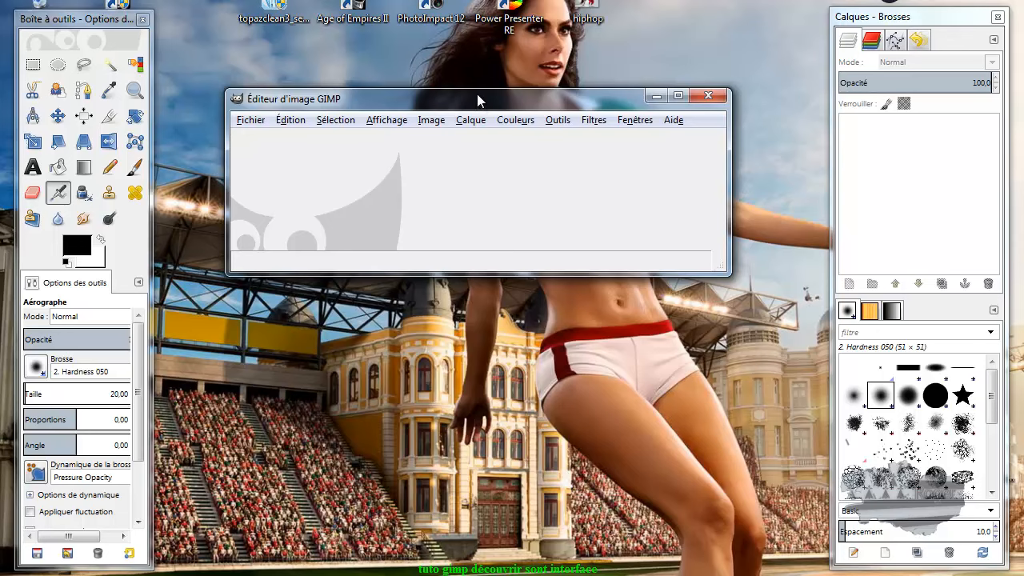
left_click_drag(478, 93, 492, 51)
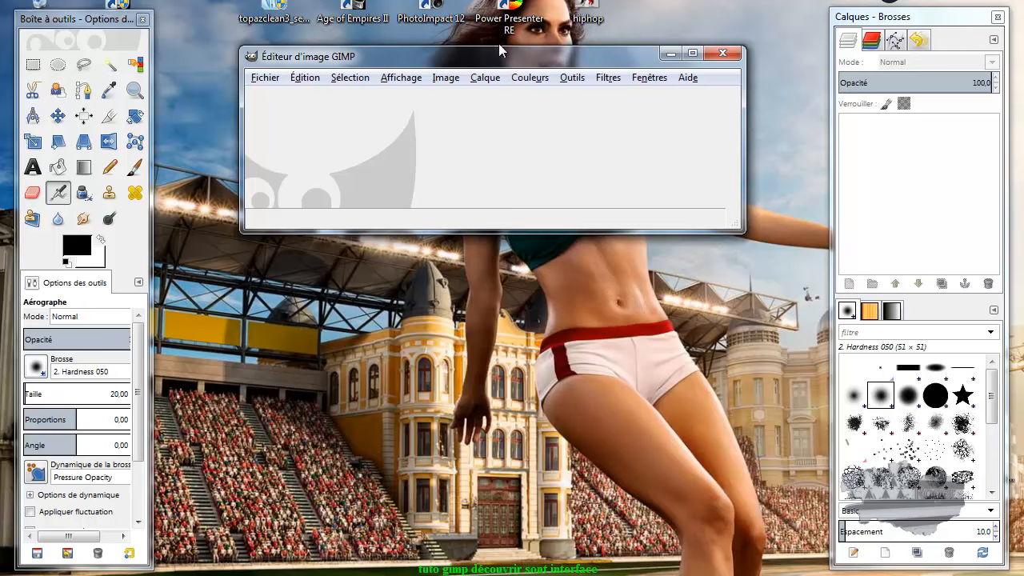
left_click_drag(517, 57, 506, 188)
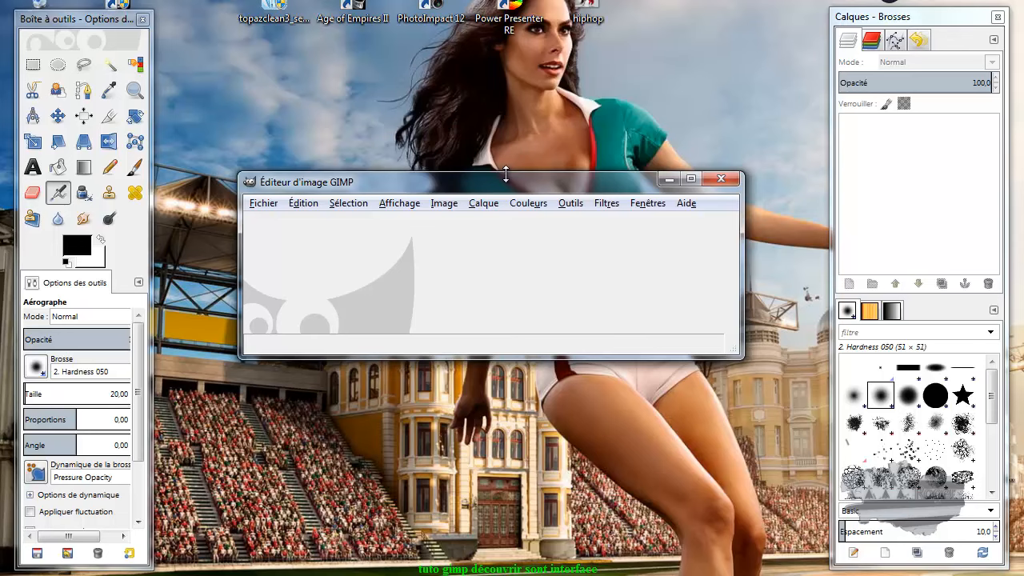
left_click_drag(484, 187, 483, 119)
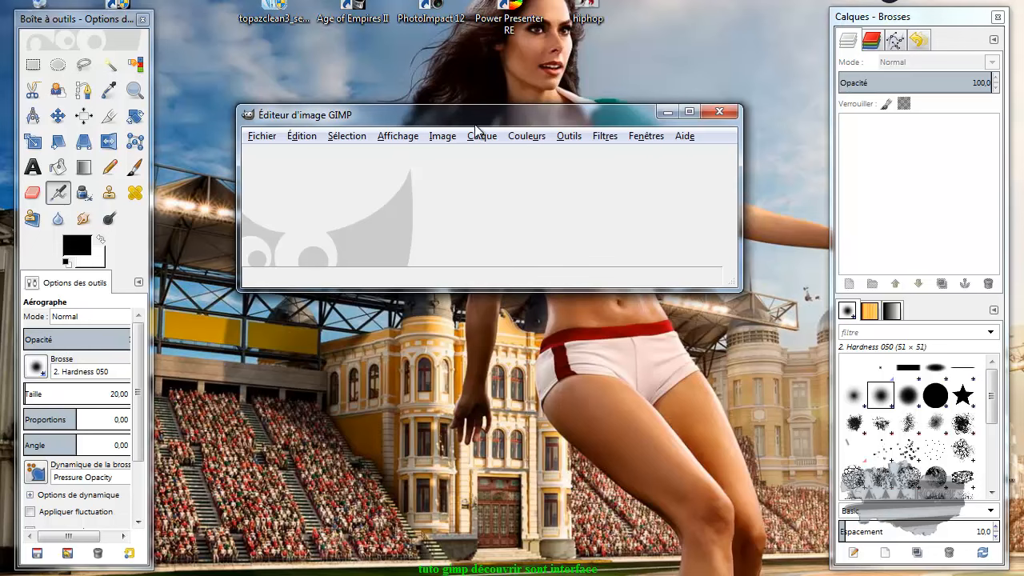
left_click_drag(480, 110, 491, 79)
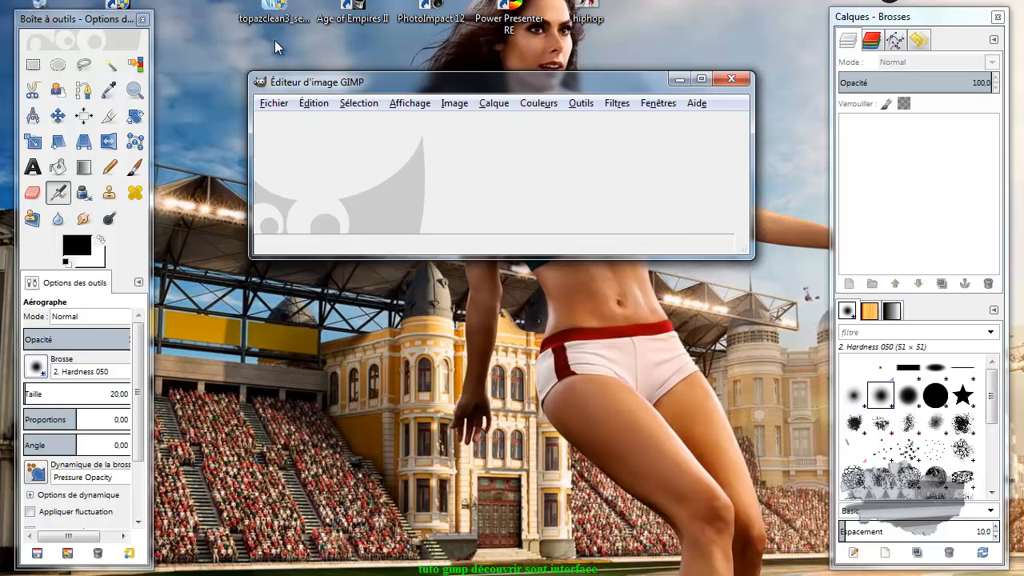
left_click_drag(475, 84, 458, 111)
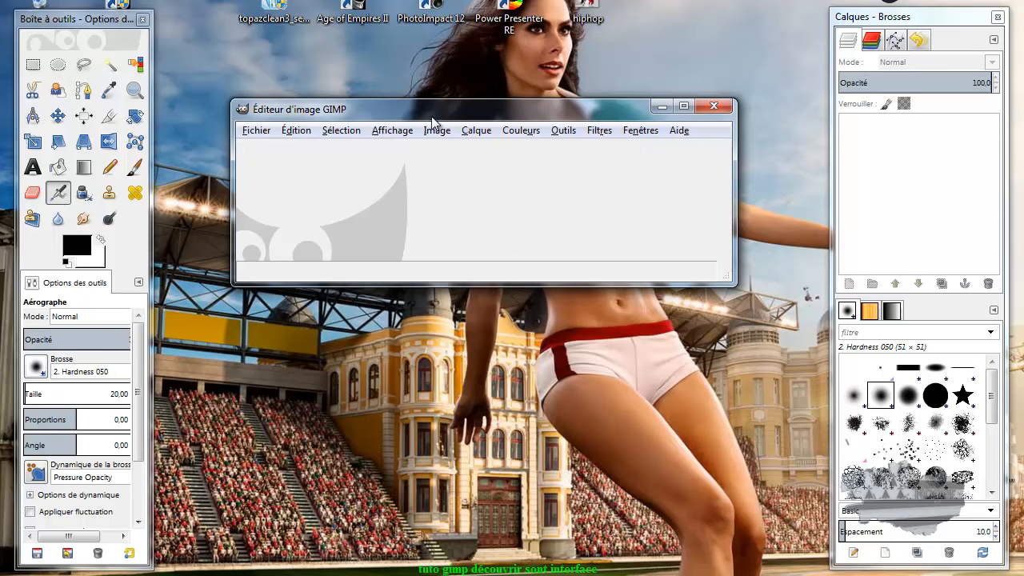
- Look over the toolbox and the dock, viewing the Channels and Paths dialogs
left_click(86, 21)
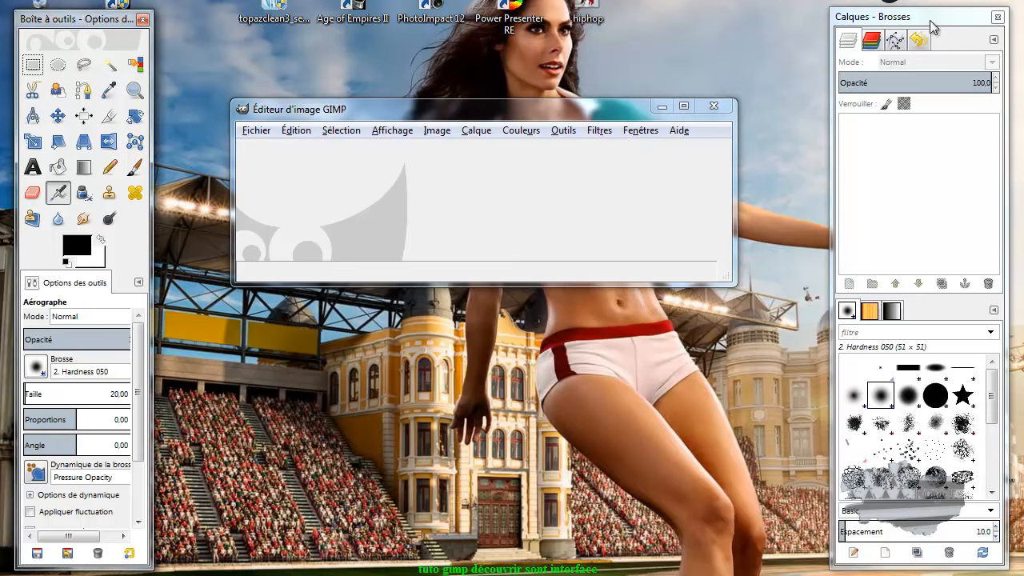
left_click(931, 22)
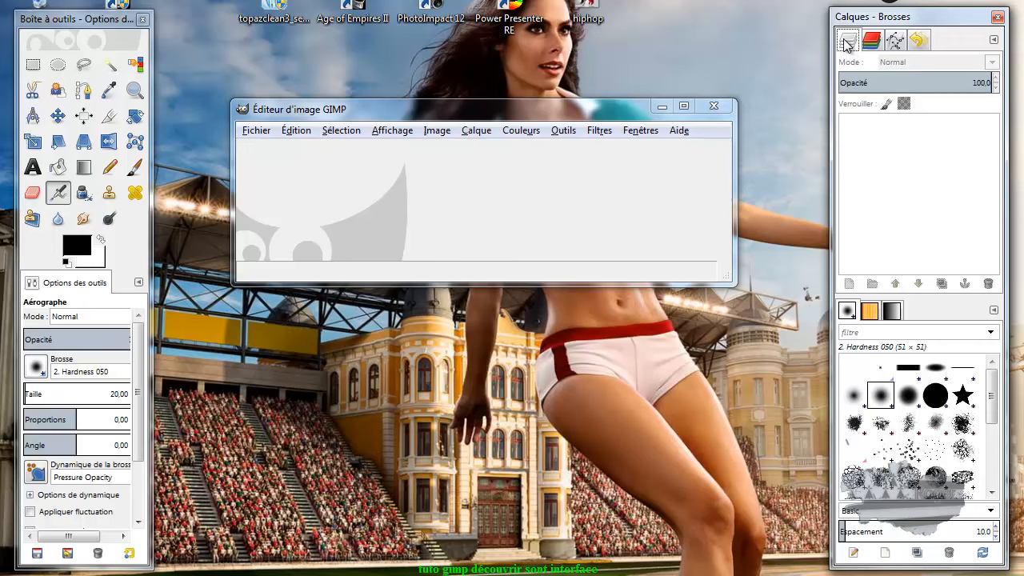
left_click(871, 42)
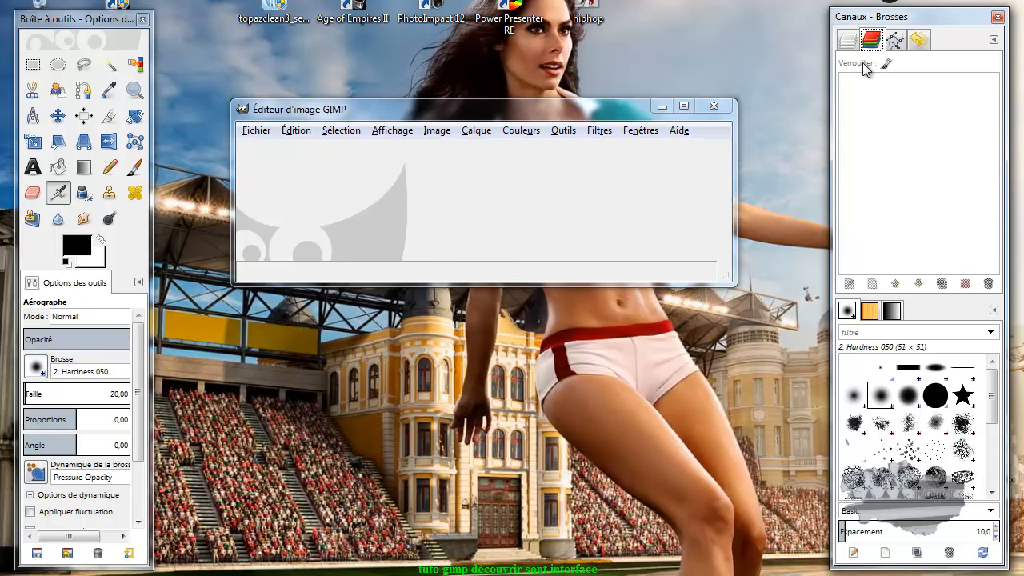
left_click(895, 42)
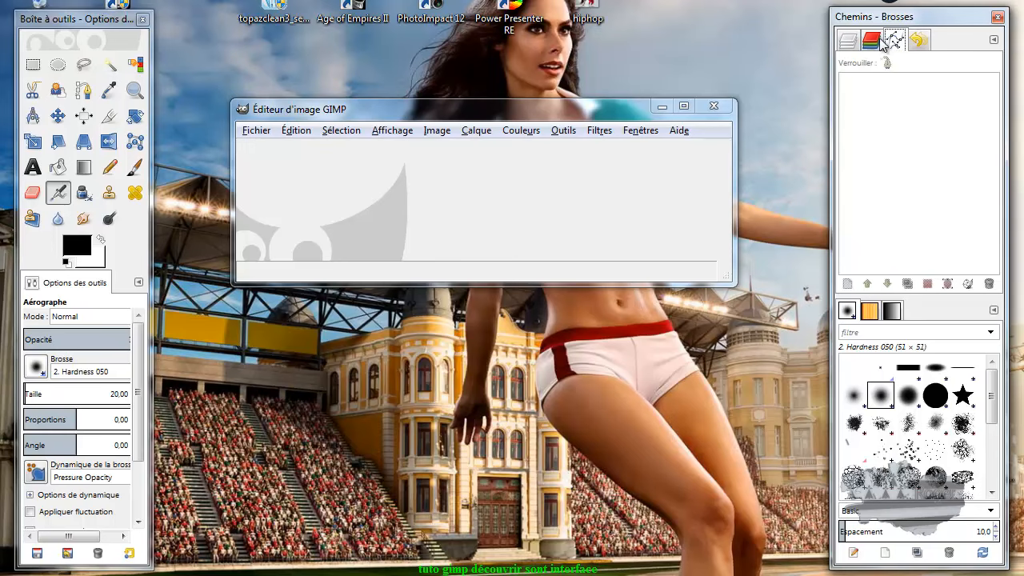
left_click(873, 41)
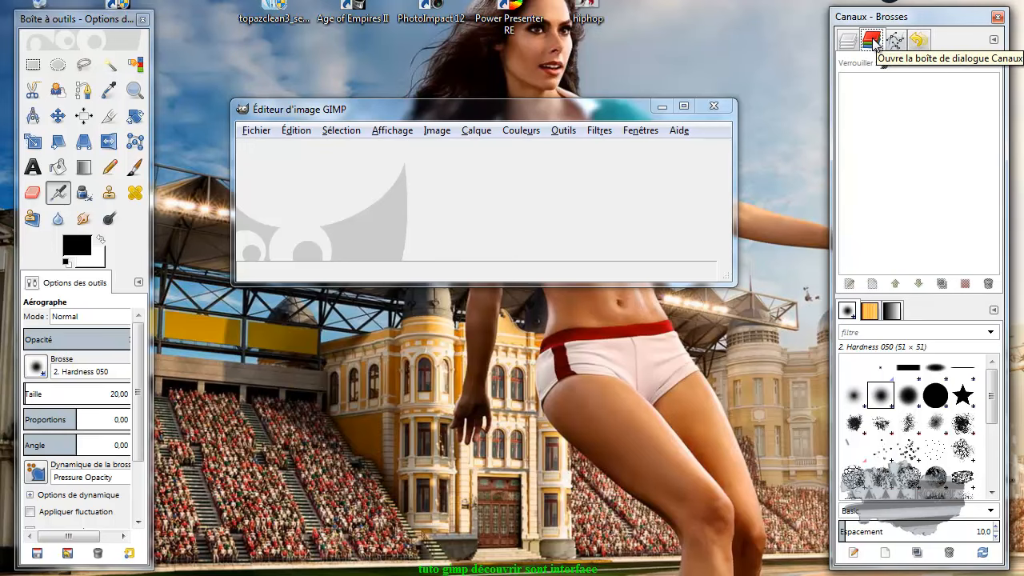
- Open the image 870218316-cistanche-tassili-n'ajjer-algerie-plante-du-desert.jpg and place its window between the toolbox and the dock
left_click(268, 129)
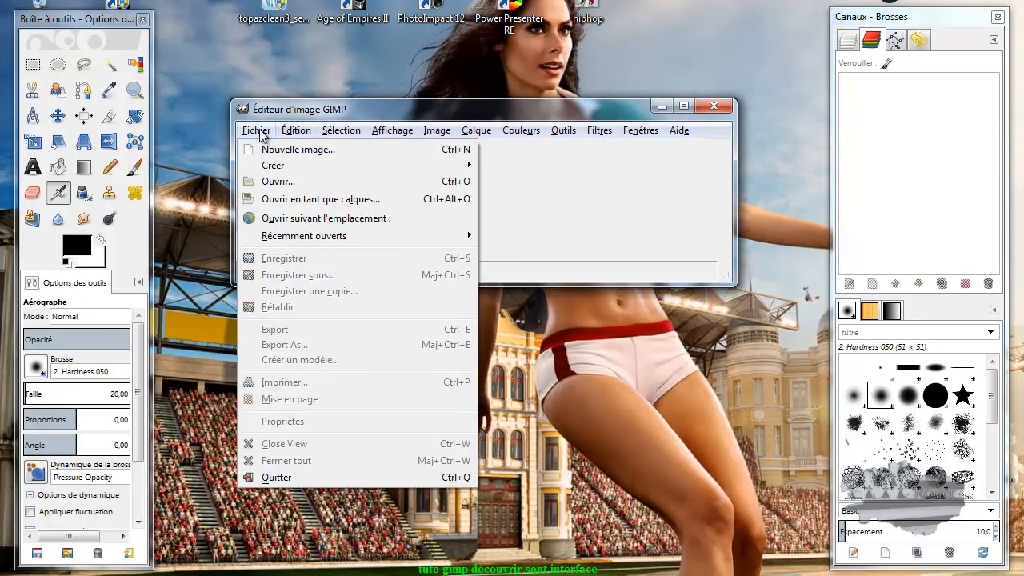
left_click(278, 181)
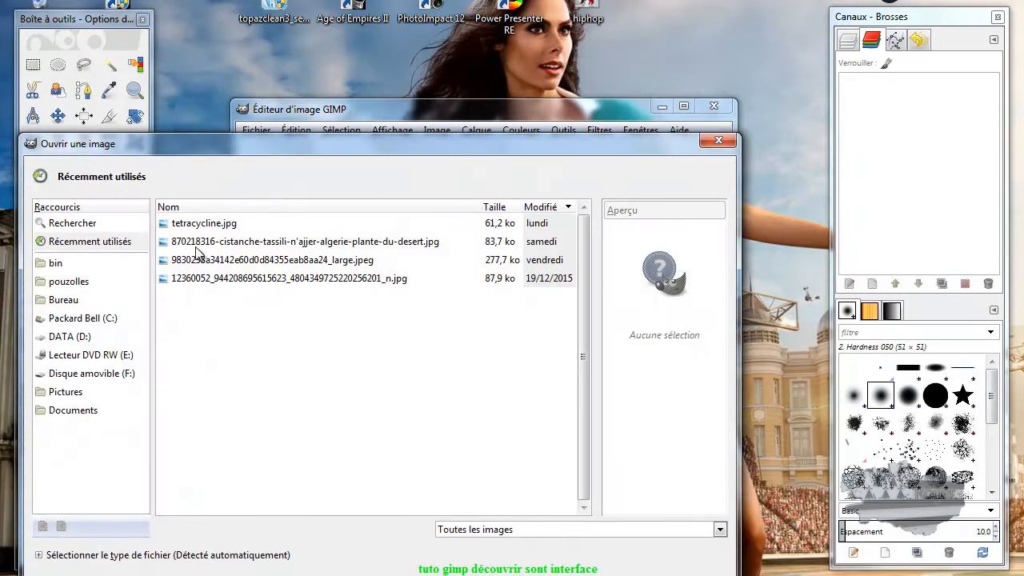
left_click(191, 223)
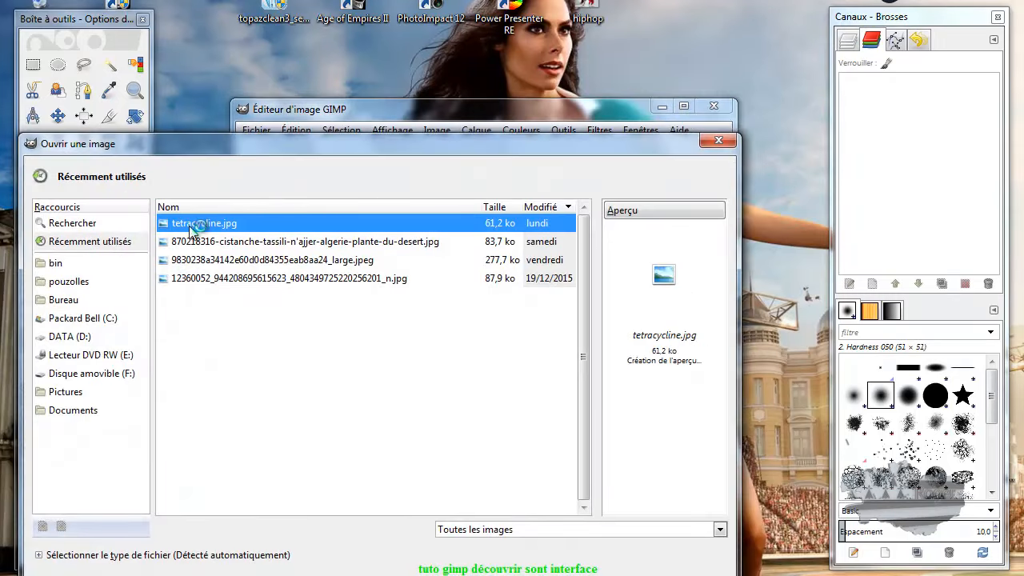
left_click(192, 242)
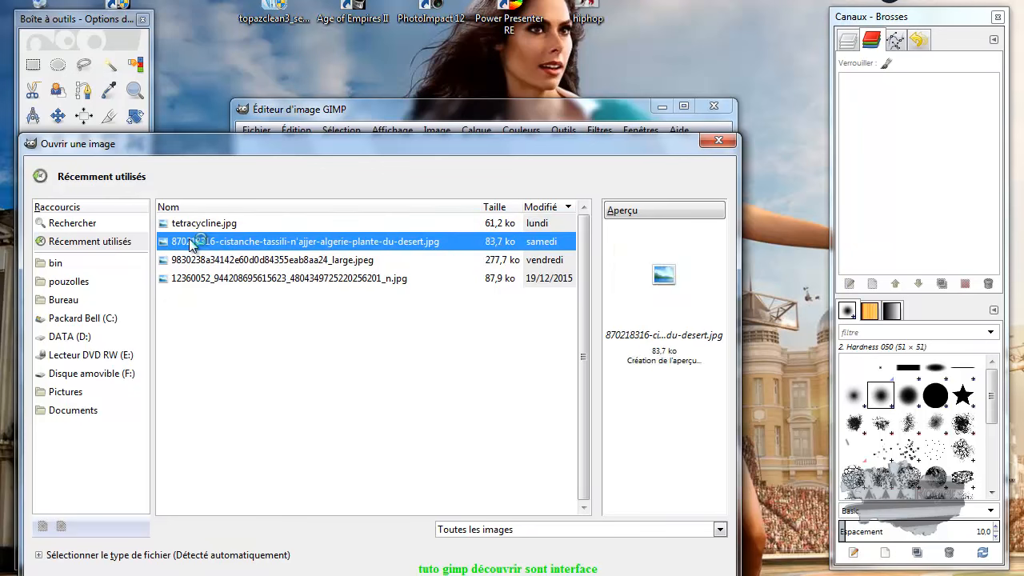
double_click(191, 243)
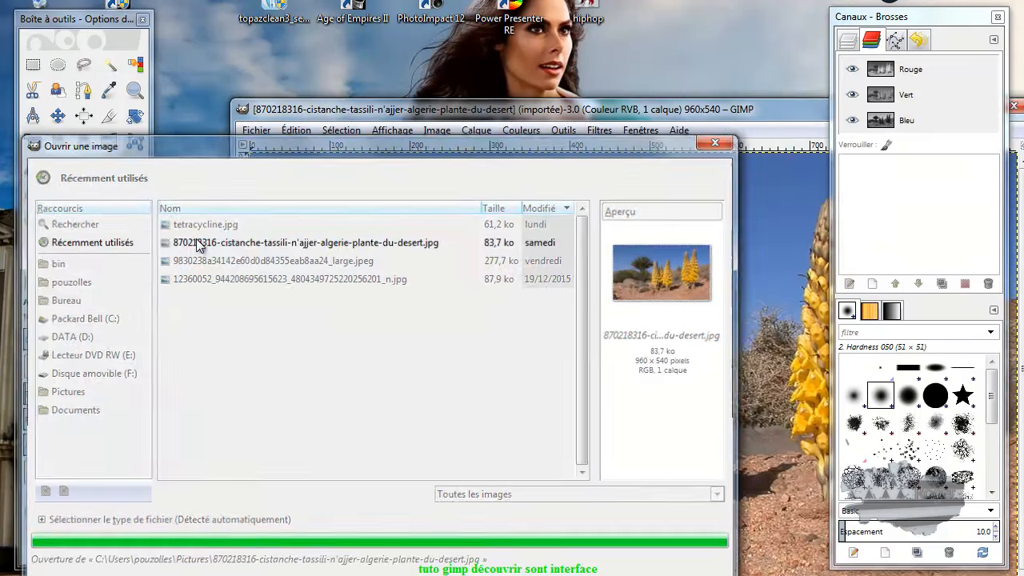
left_click_drag(630, 102, 480, 39)
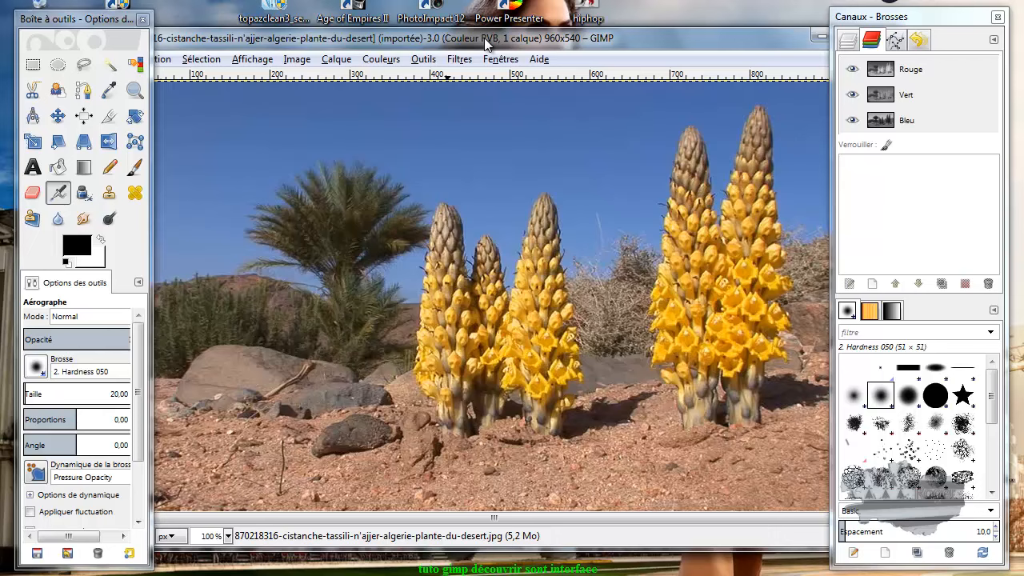
- Deselect the Red, Green and Blue channels of the image and reselect all three
left_click(873, 45)
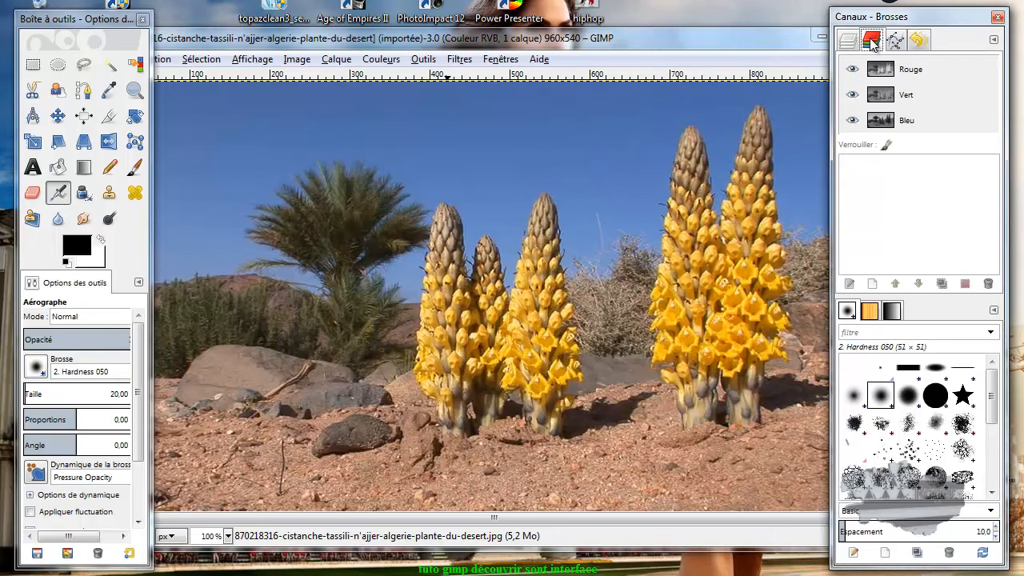
left_click(889, 74)
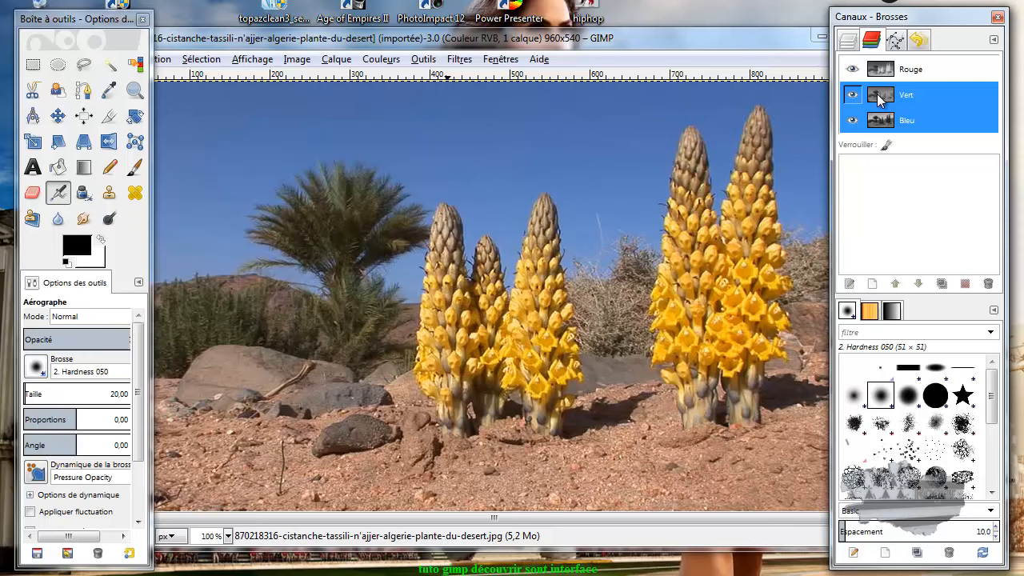
left_click(880, 98)
left_click(887, 121)
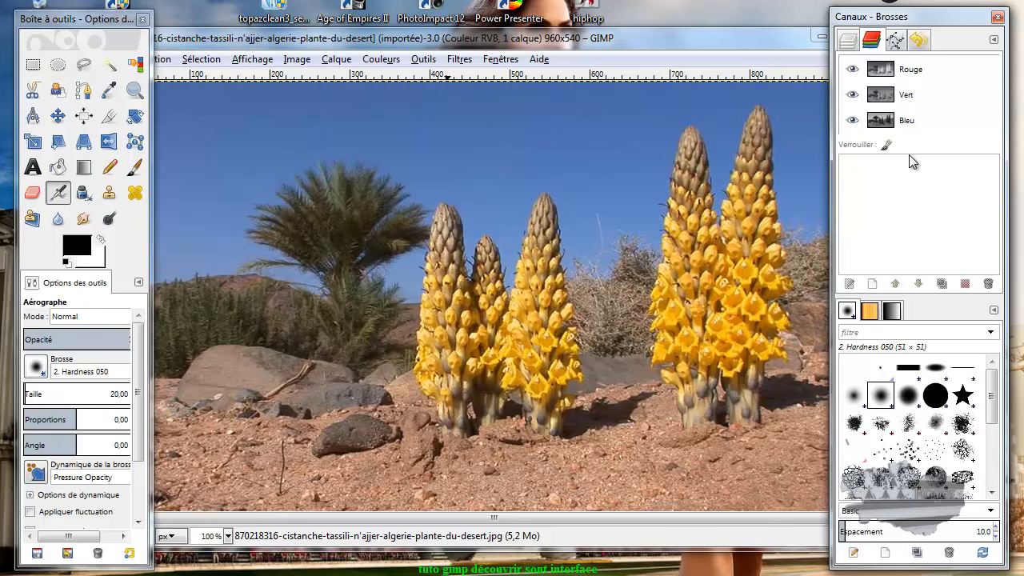
left_click(880, 98)
left_click(884, 120)
left_click(864, 70)
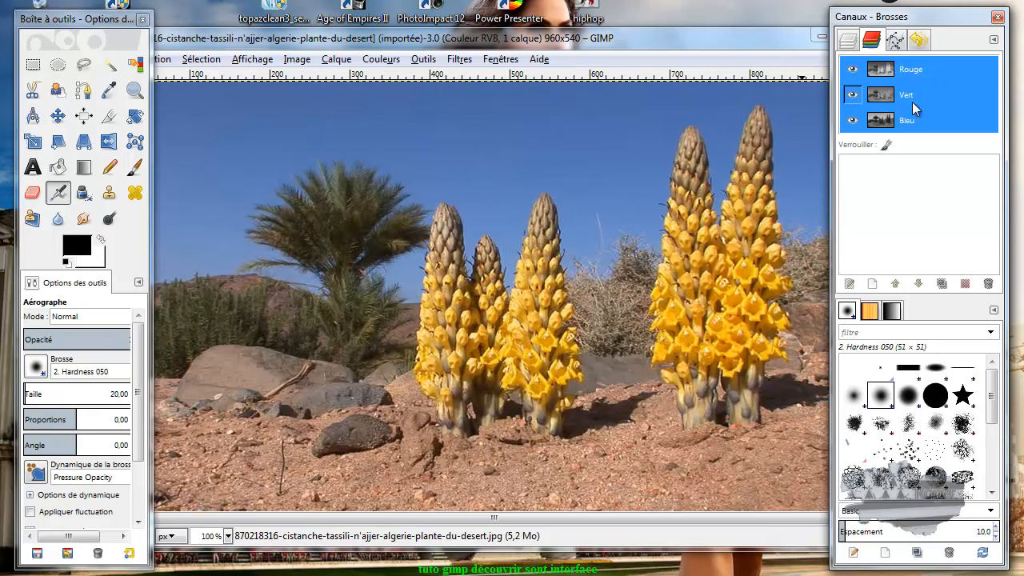
- Examine the Paths, Undo History and Layers dialogs, including the available layer blend modes
left_click(895, 40)
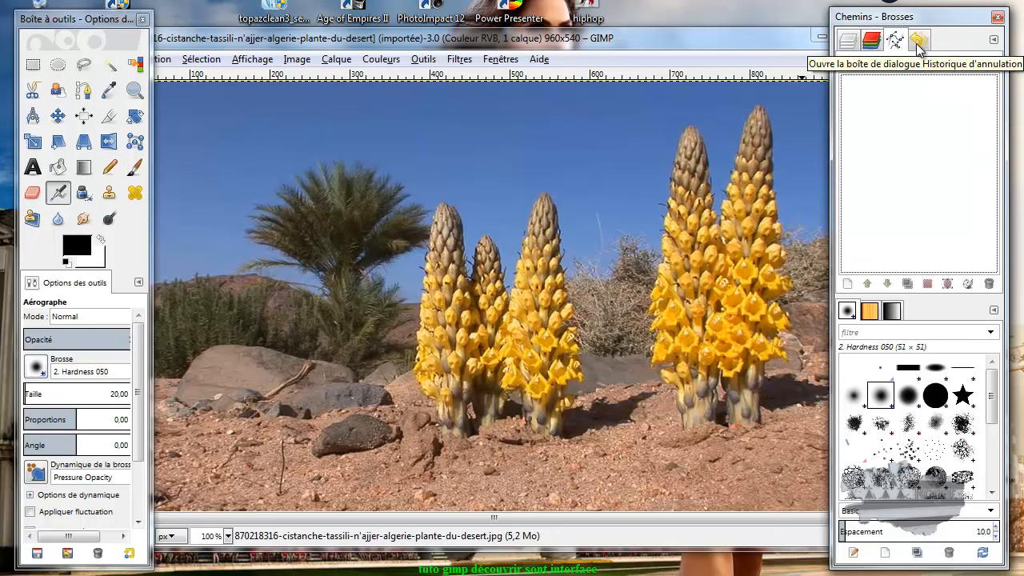
left_click(918, 44)
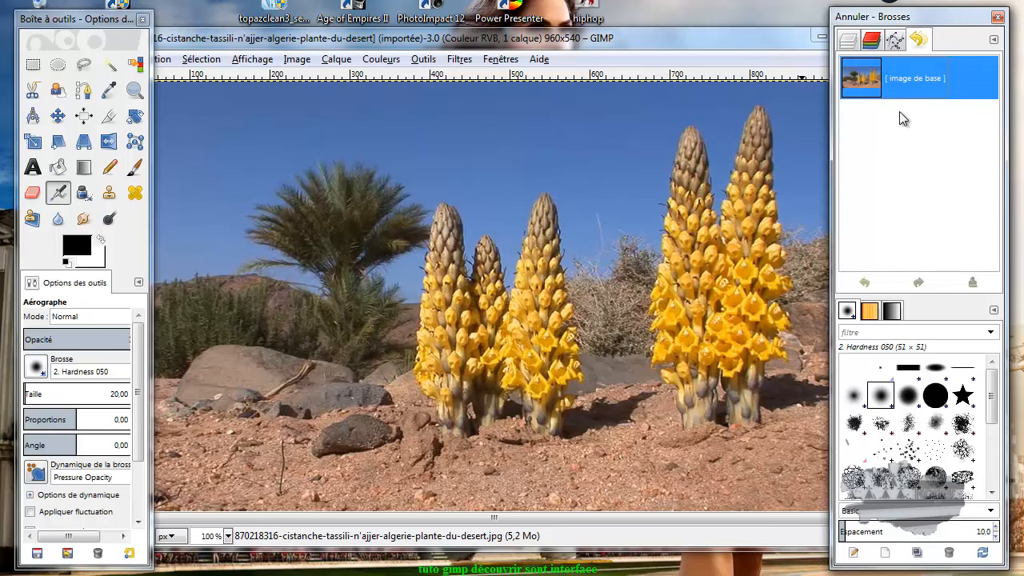
left_click(848, 42)
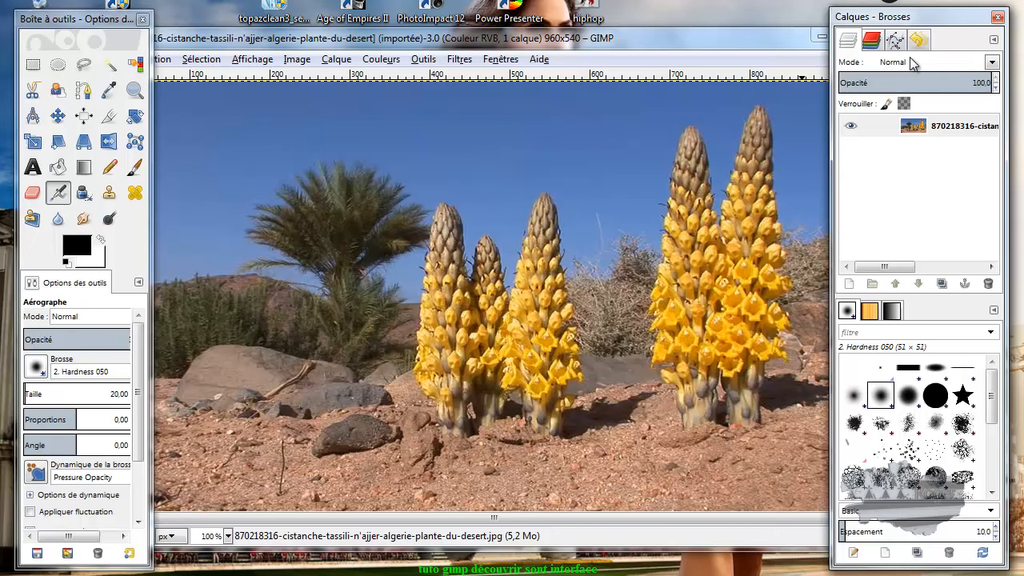
left_click(991, 62)
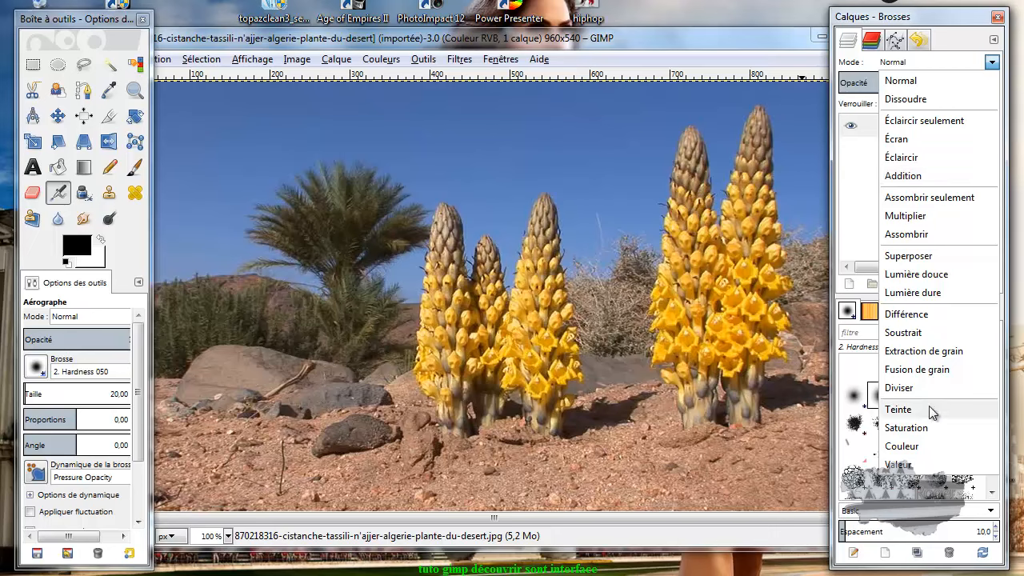
left_click(990, 64)
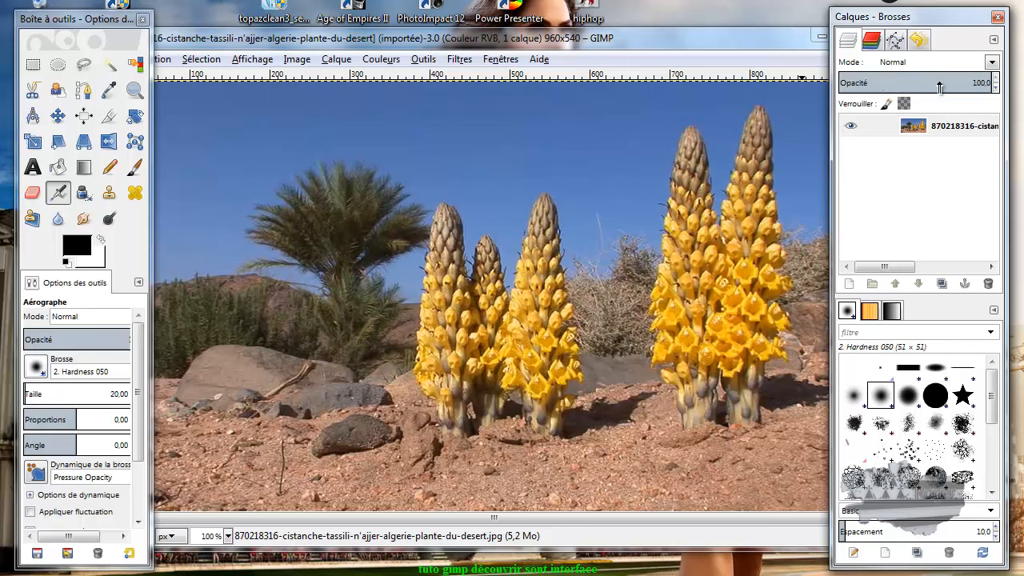
- Try the photo layer's opacity at 70 and 51.6, and restore it to 100
left_click_drag(954, 84, 992, 80)
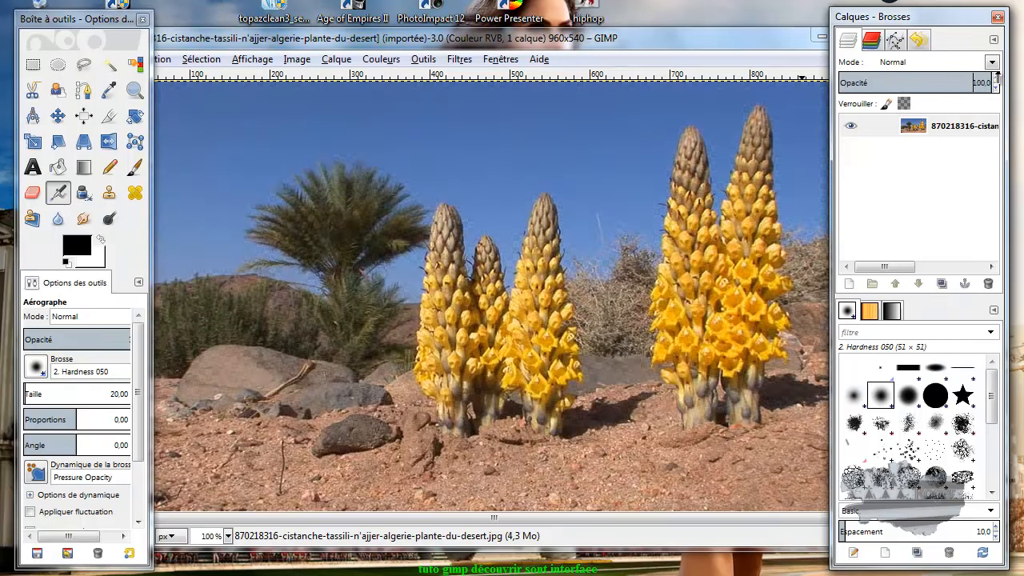
left_click(996, 88)
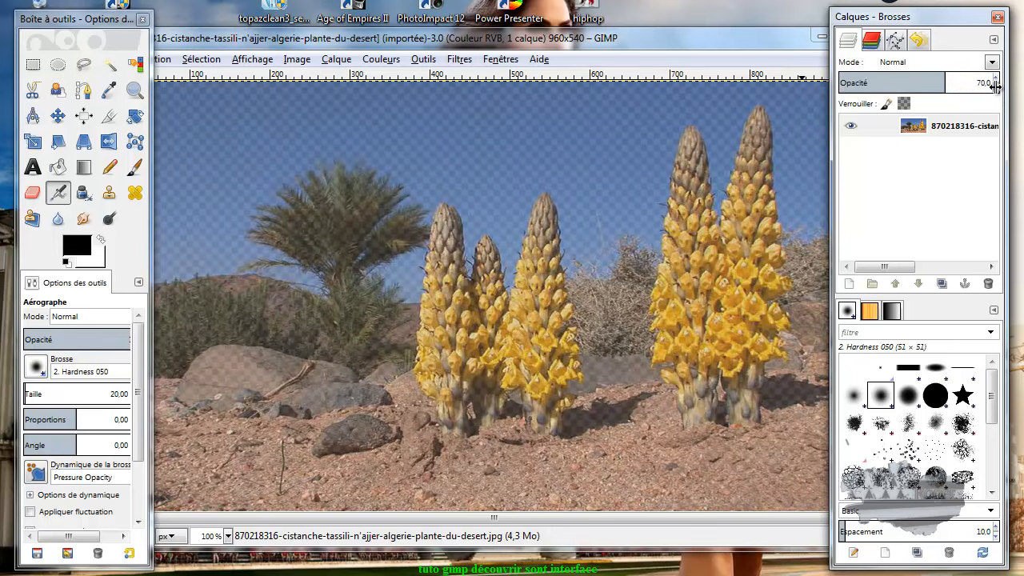
left_click(964, 89)
mouse_move(964, 89)
left_mouse_down()
mouse_move(939, 86)
mouse_move(960, 84)
left_mouse_up()
left_click_drag(961, 82, 918, 80)
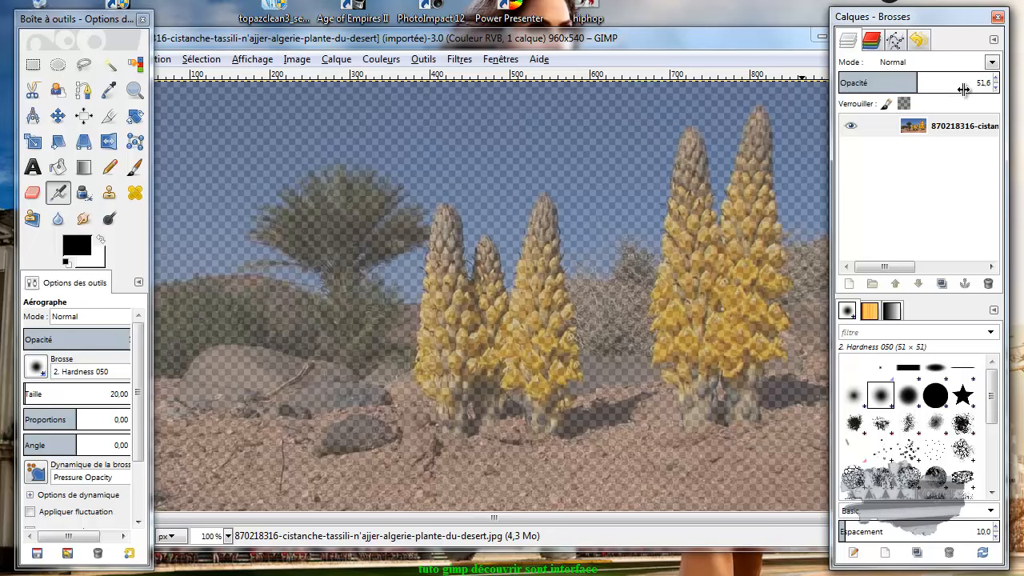
left_click_drag(963, 89, 1018, 86)
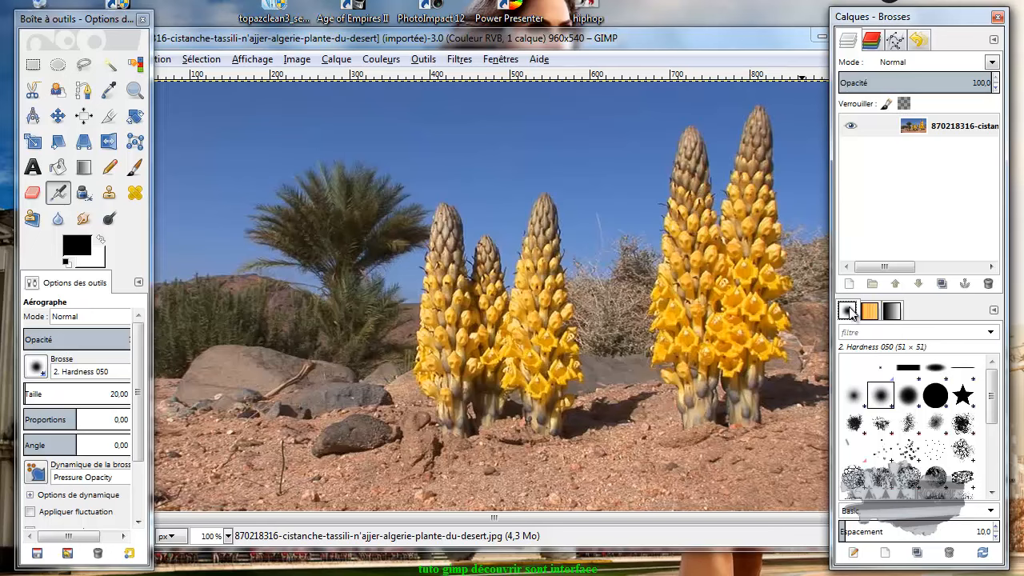
- Browse the brushes and their tags, and select the 2. Hardness 100 brush
mouse_move(996, 400)
left_mouse_down()
mouse_move(989, 468)
mouse_move(994, 368)
mouse_move(994, 480)
mouse_move(994, 366)
left_mouse_up()
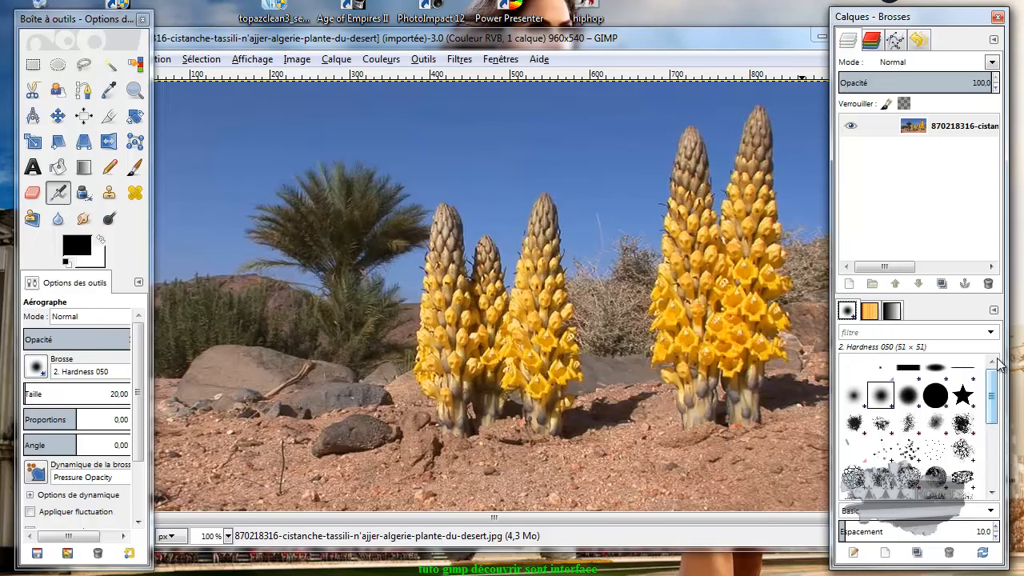
left_click(992, 510)
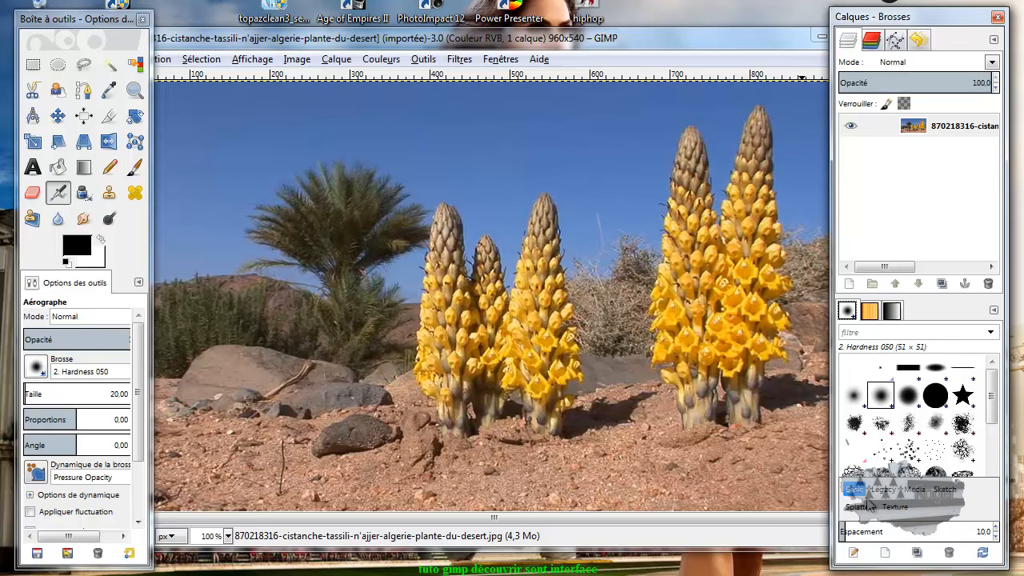
left_click(995, 423)
mouse_move(994, 417)
left_mouse_down()
mouse_move(994, 445)
mouse_move(1000, 379)
left_mouse_up()
left_click(883, 399)
left_click(912, 397)
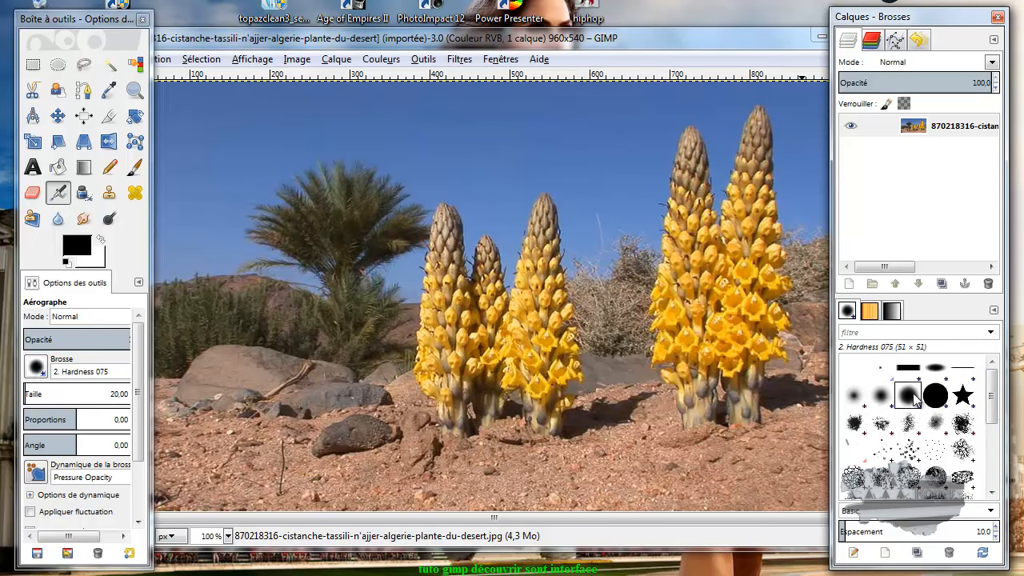
left_click(936, 395)
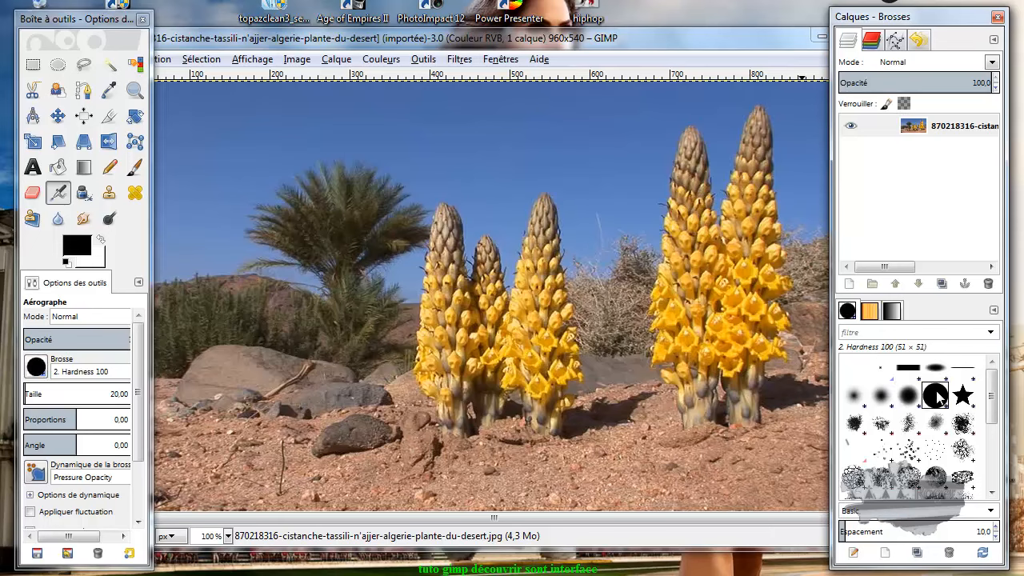
- Display the Patterns dialog and browse the available patterns
left_click(871, 312)
scroll(994, 440, "up", 2)
mouse_move(996, 406)
left_mouse_down()
mouse_move(991, 500)
mouse_move(995, 392)
left_mouse_up()
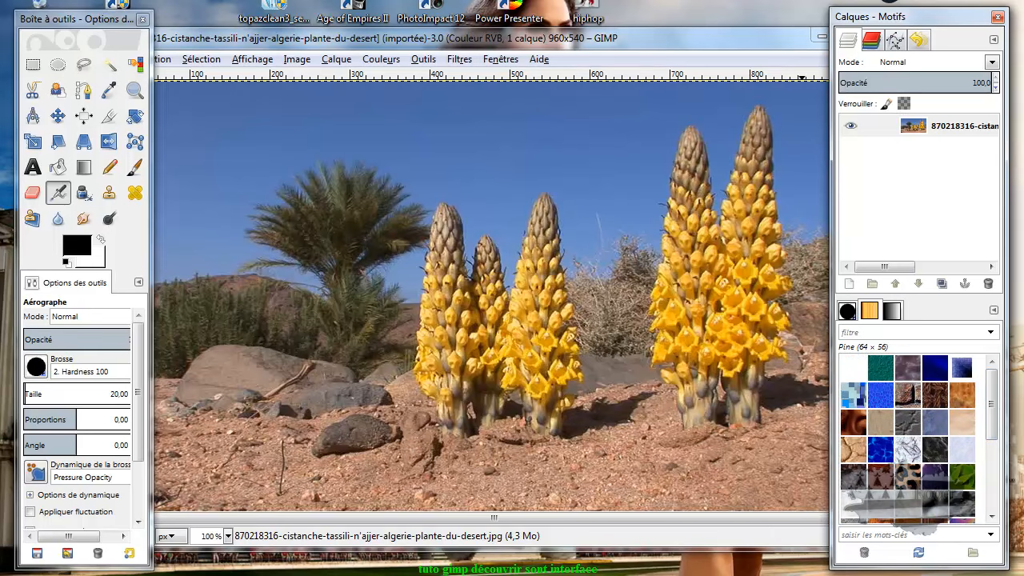
- Display the Gradients dialog and browse the list of available gradients
left_click(942, 574)
left_click(893, 312)
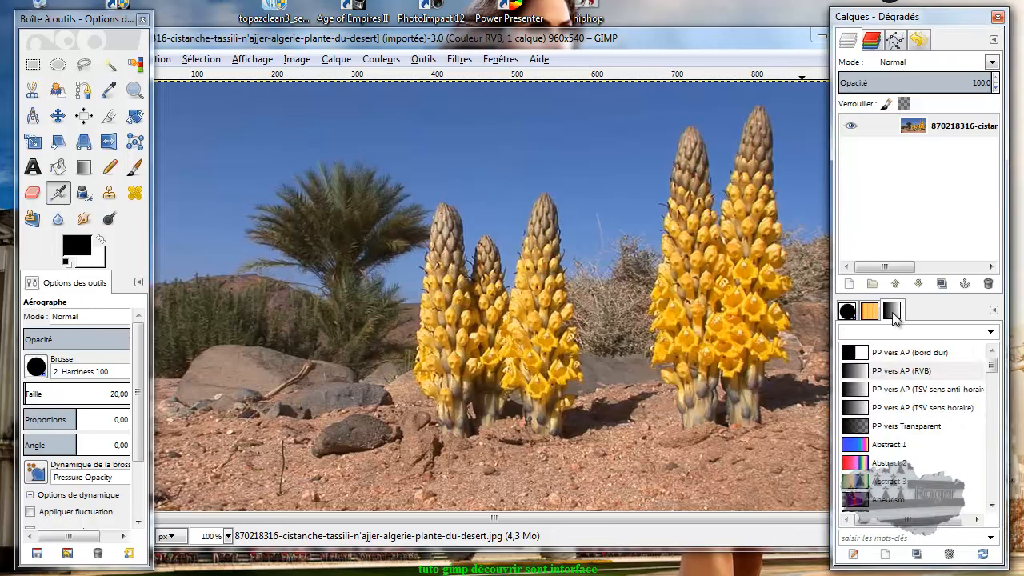
scroll(919, 440, "down", 5)
scroll(921, 442, "down", 10)
scroll(920, 440, "down", 10)
scroll(920, 440, "down", 2)
scroll(921, 440, "up", 12)
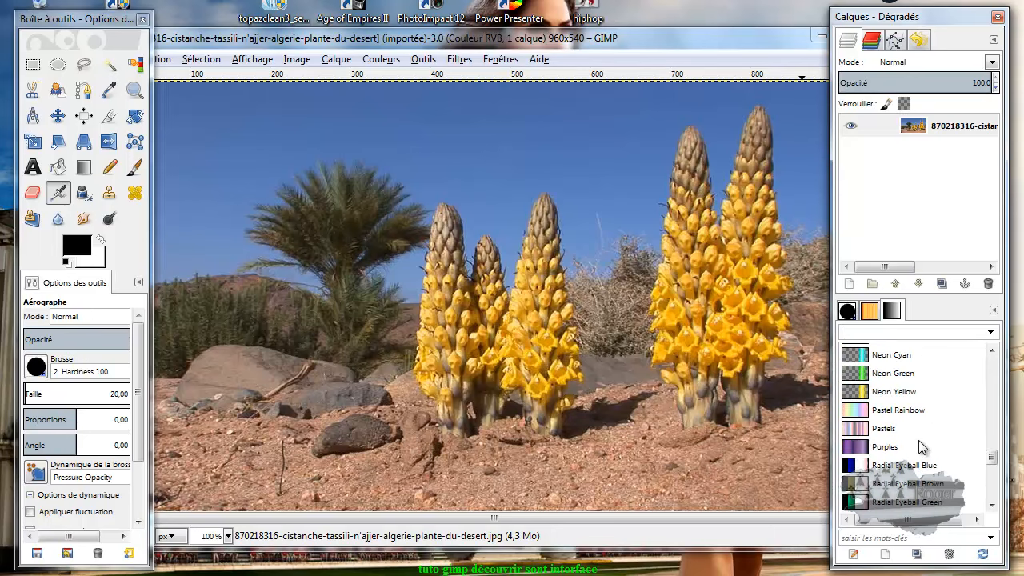
scroll(921, 446, "up", 10)
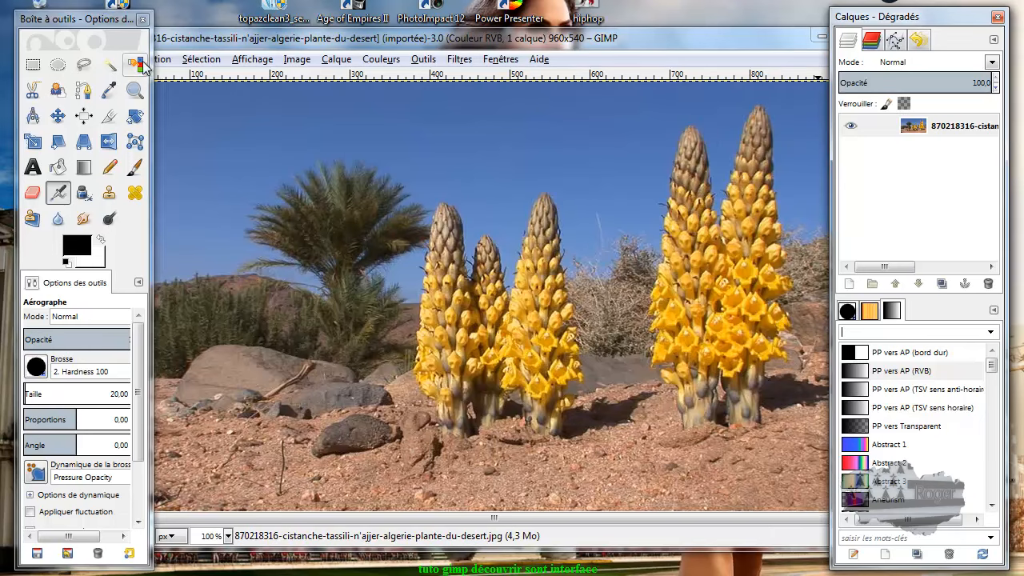
- Draw a rectangular selection on the photo, resize it to 372 × 155 px and move it over the palm tree
left_click(34, 68)
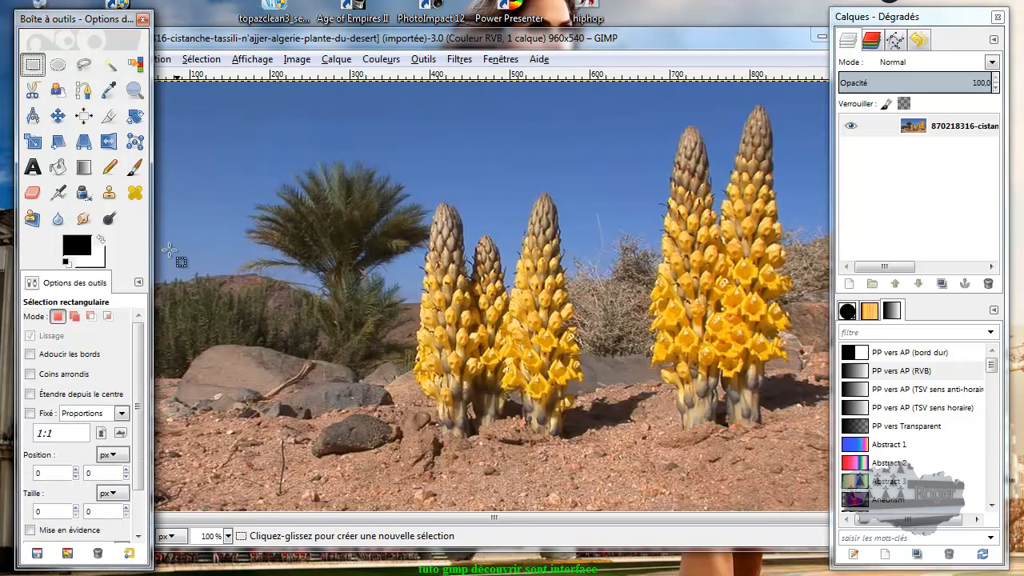
left_click_drag(365, 168, 681, 324)
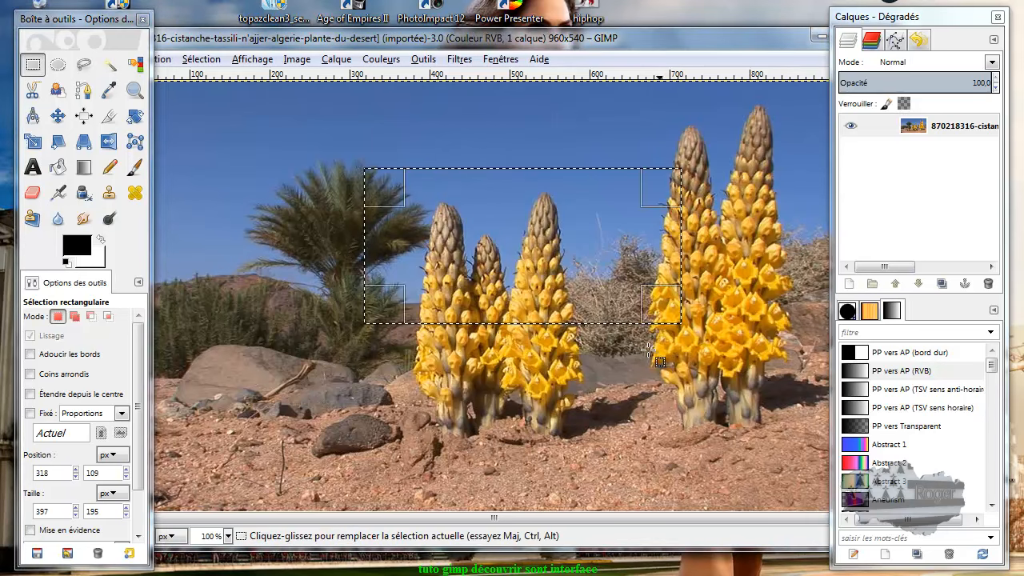
left_click_drag(520, 186, 529, 216)
left_click_drag(374, 264, 411, 270)
left_click_drag(546, 267, 341, 177)
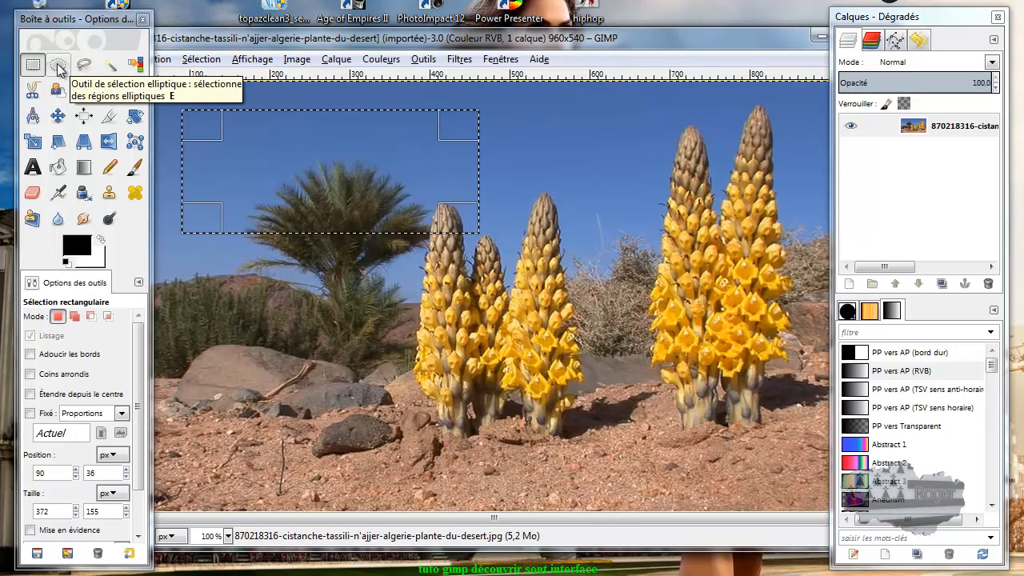
- Examine the options of the Rotate, Cage Transform, Ink, Heal and Perspective Clone tools
left_click(133, 118)
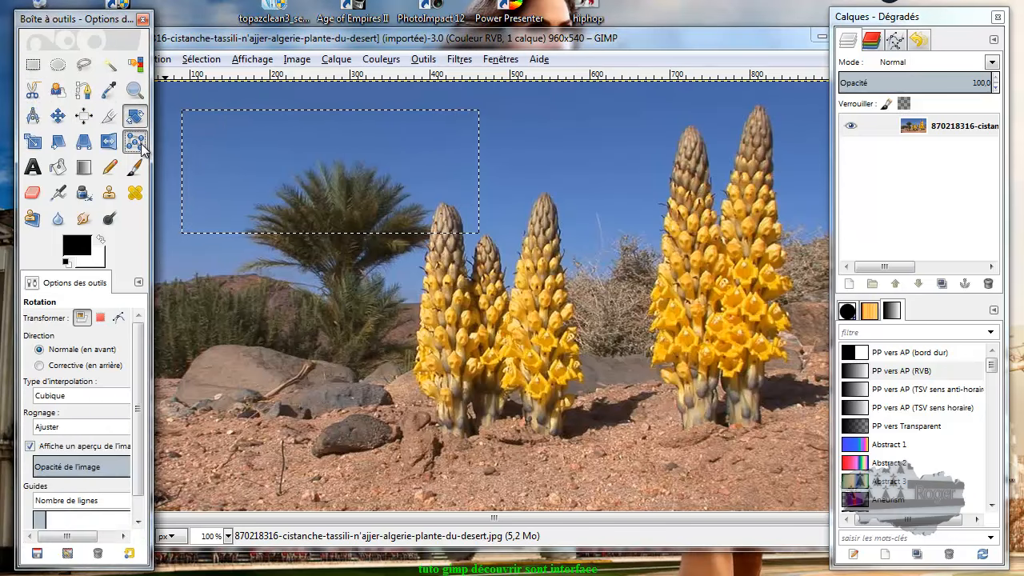
left_click(140, 146)
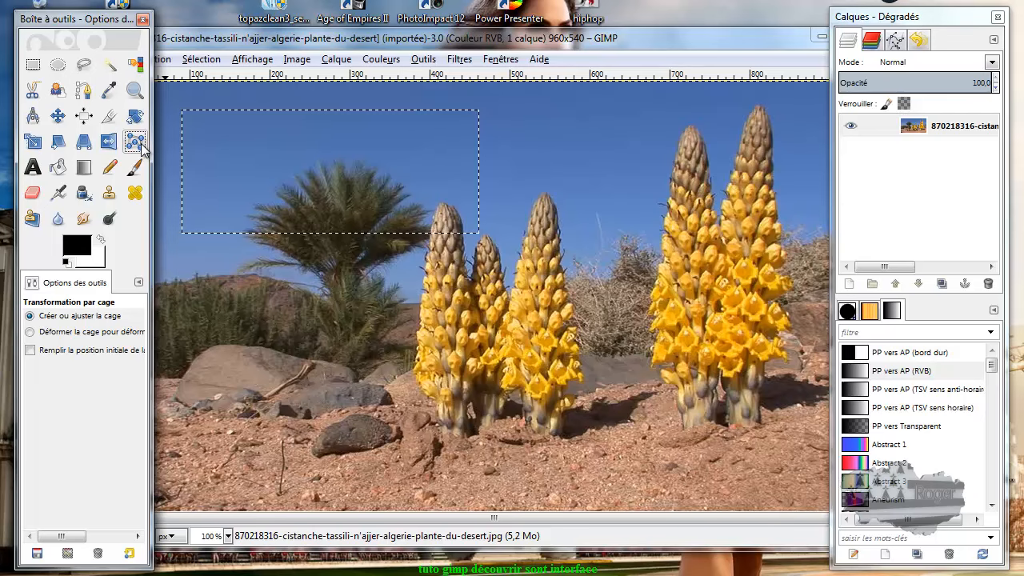
left_click(84, 195)
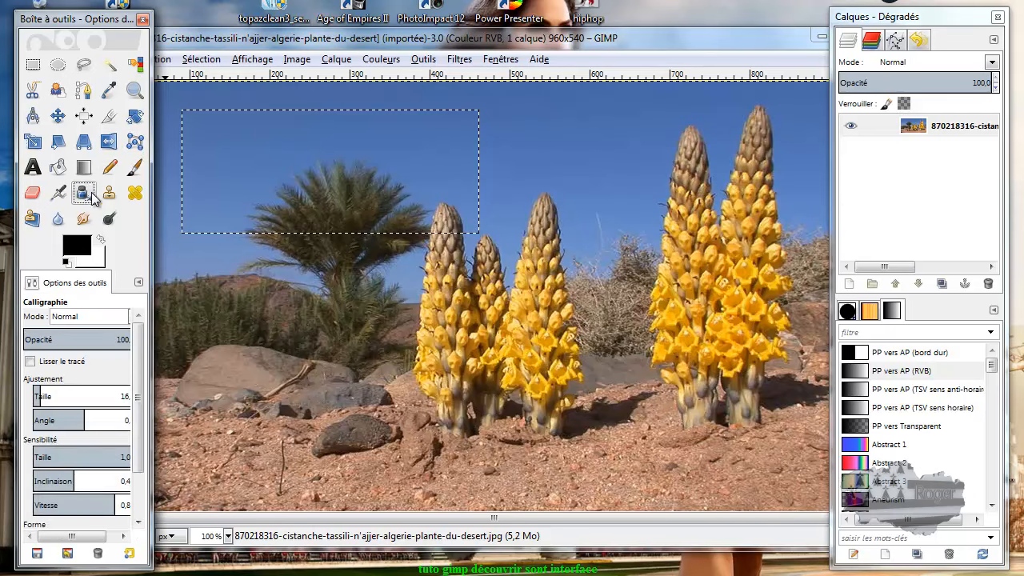
left_click(136, 195)
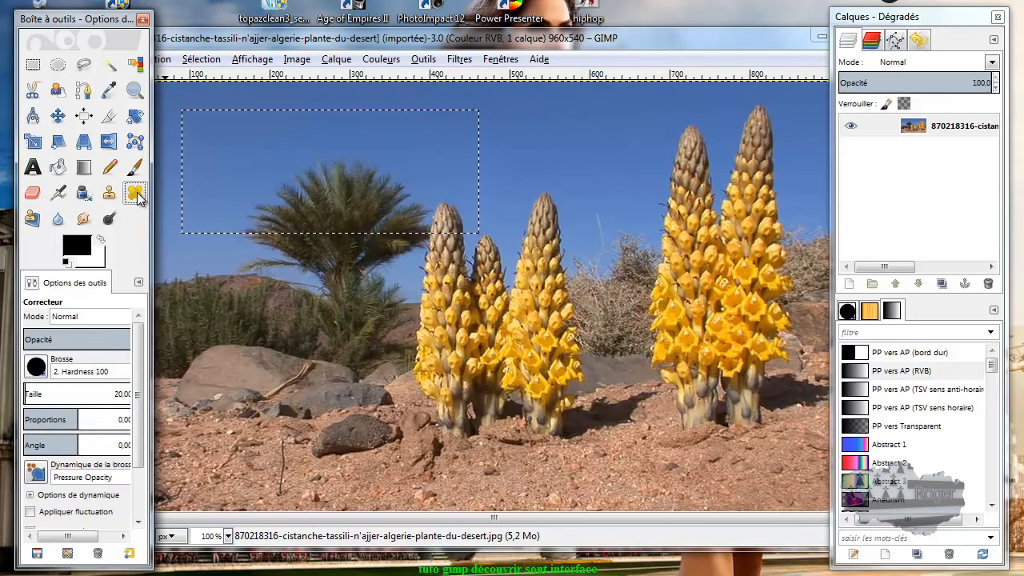
left_click(31, 220)
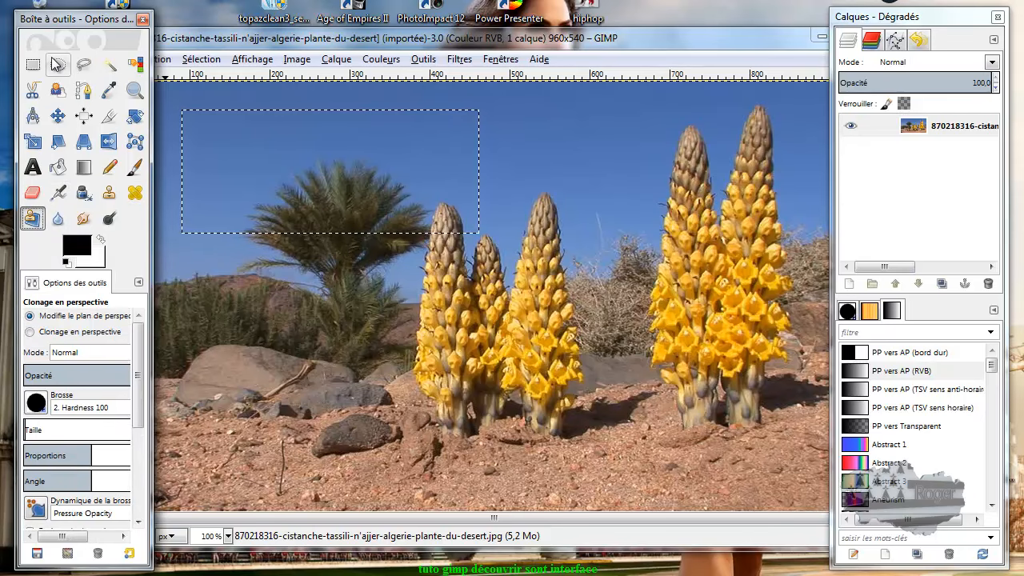
- Move the photo layer slightly up and to the right with the Move tool
left_click(58, 116)
left_click_drag(324, 226, 317, 174)
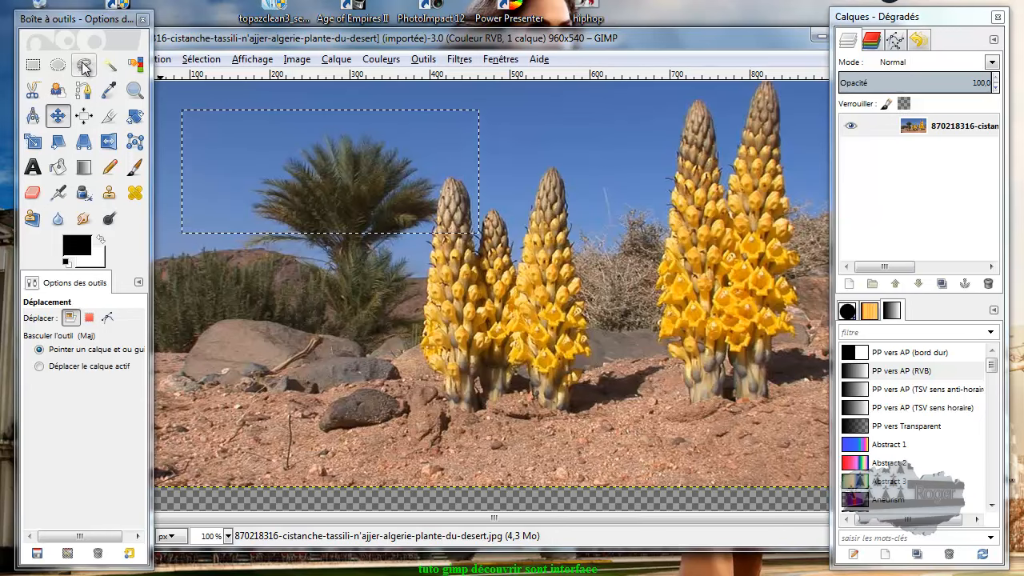
- Activate the Paintbrush and view its available paint modes, keeping Normal
left_click(133, 167)
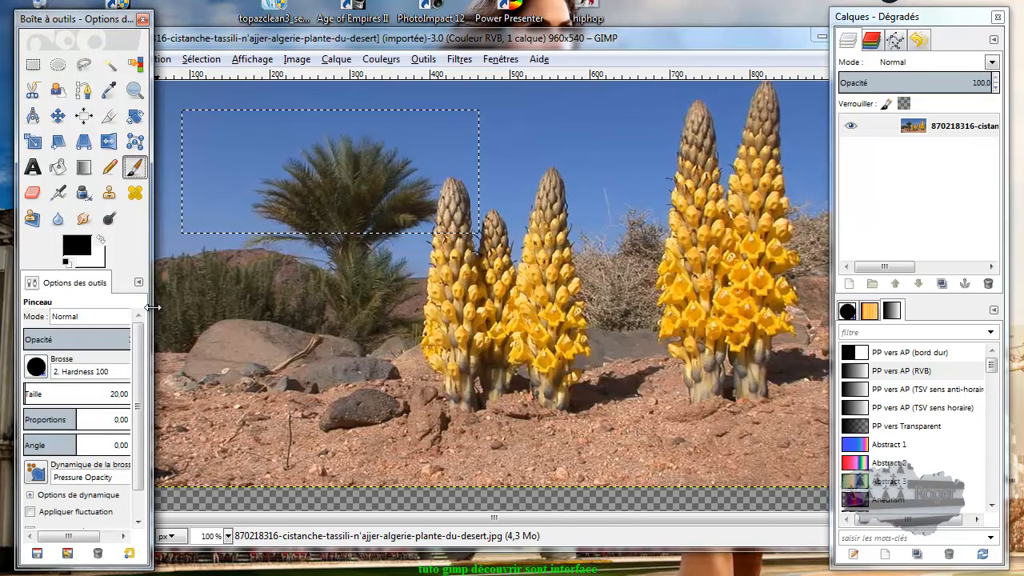
left_click(85, 319)
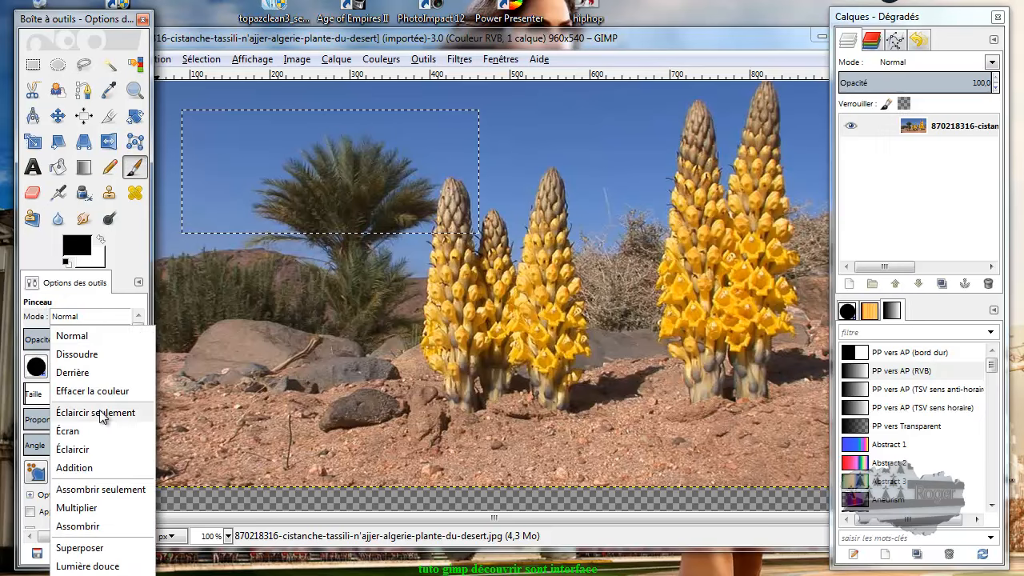
left_click(106, 318)
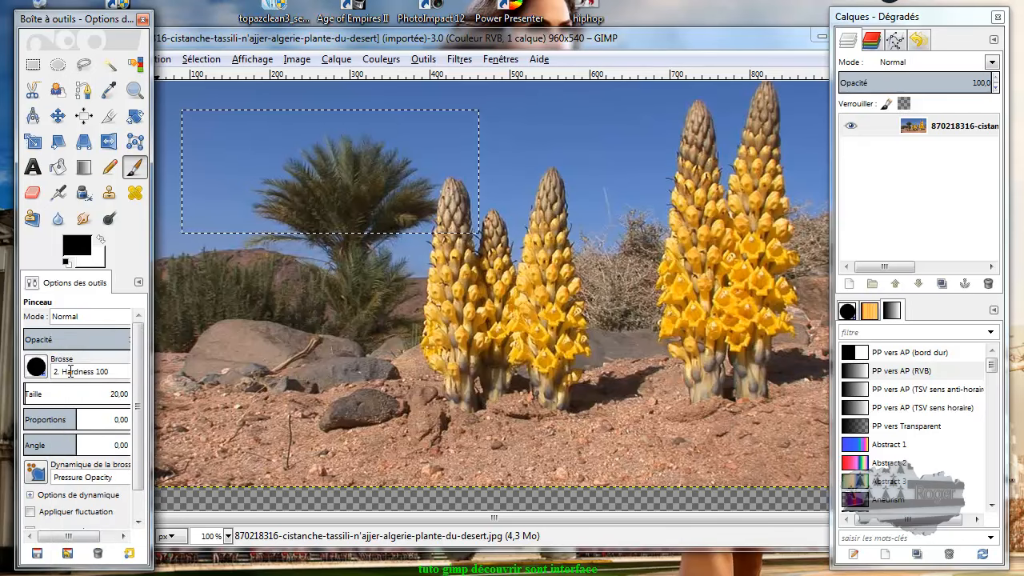
- Choose the 2. Hardness 050 brush for the Paintbrush
left_click(37, 368)
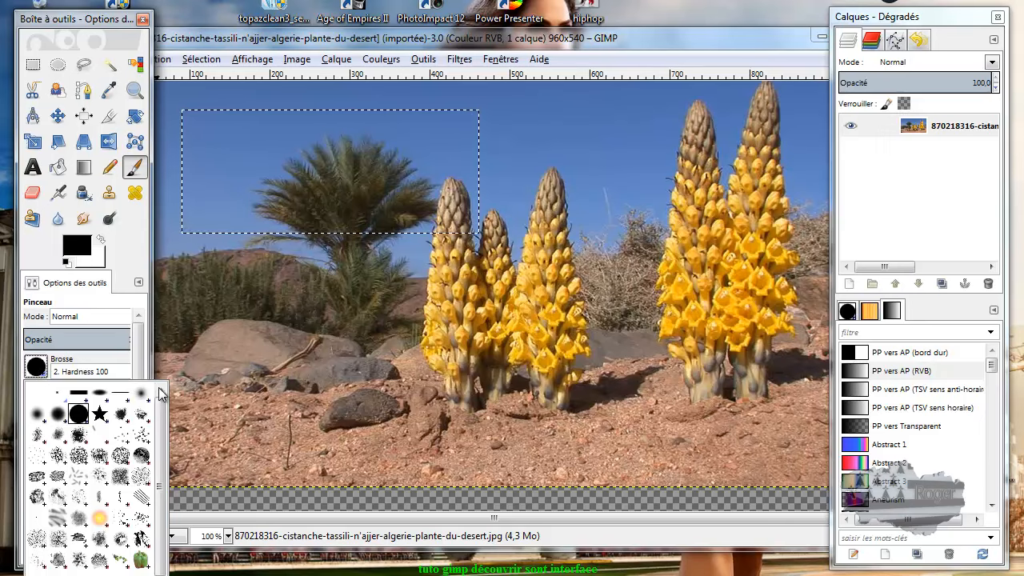
left_click(44, 366)
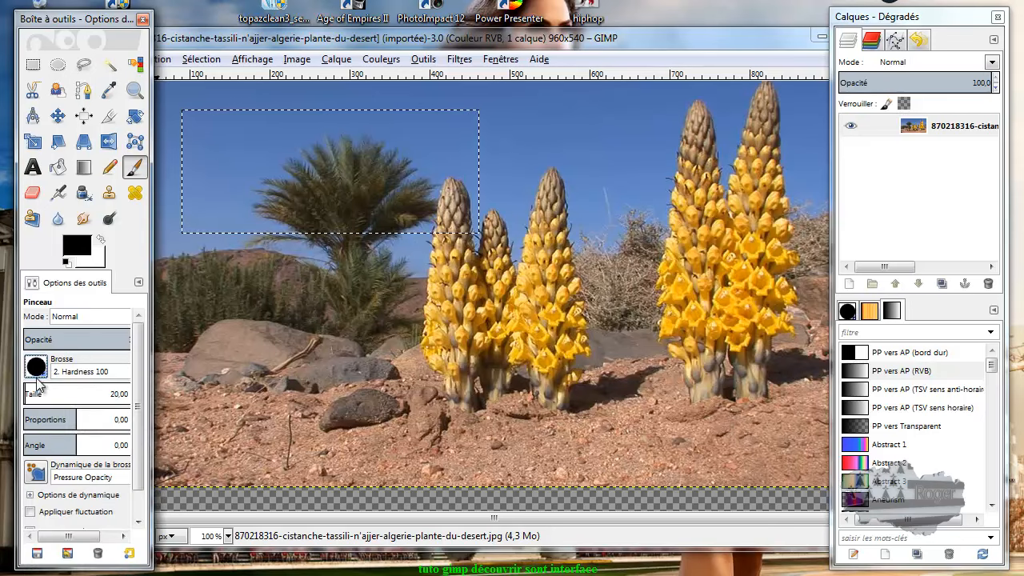
left_click(38, 369)
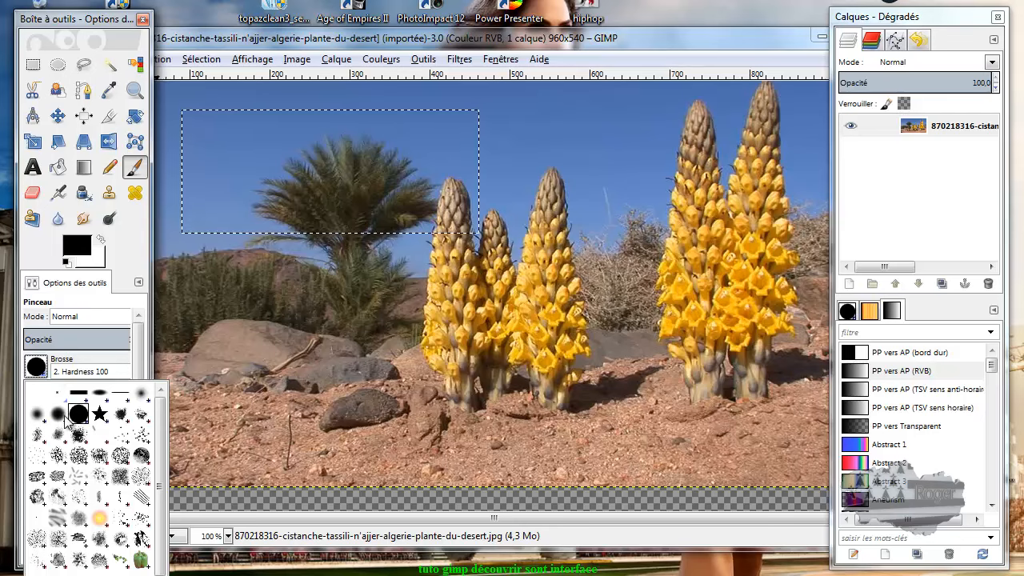
left_click(39, 414)
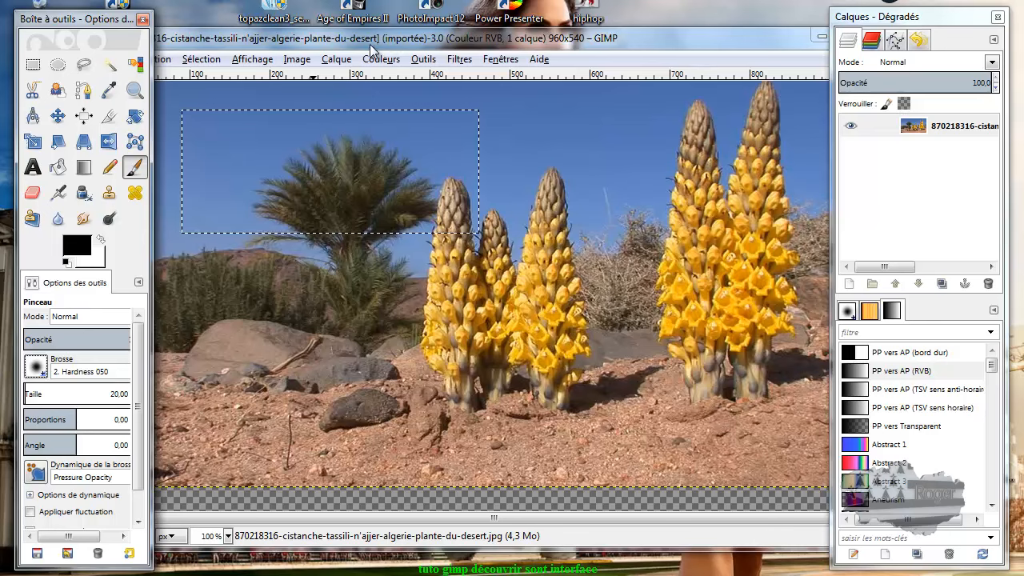
- Remove the rectangular selection from the image
left_click(209, 60)
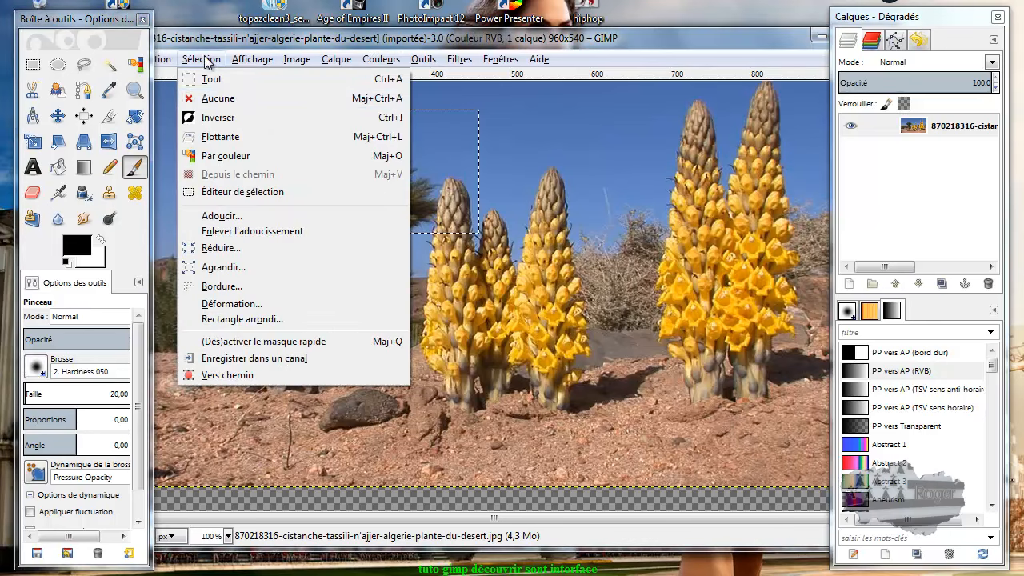
left_click(223, 98)
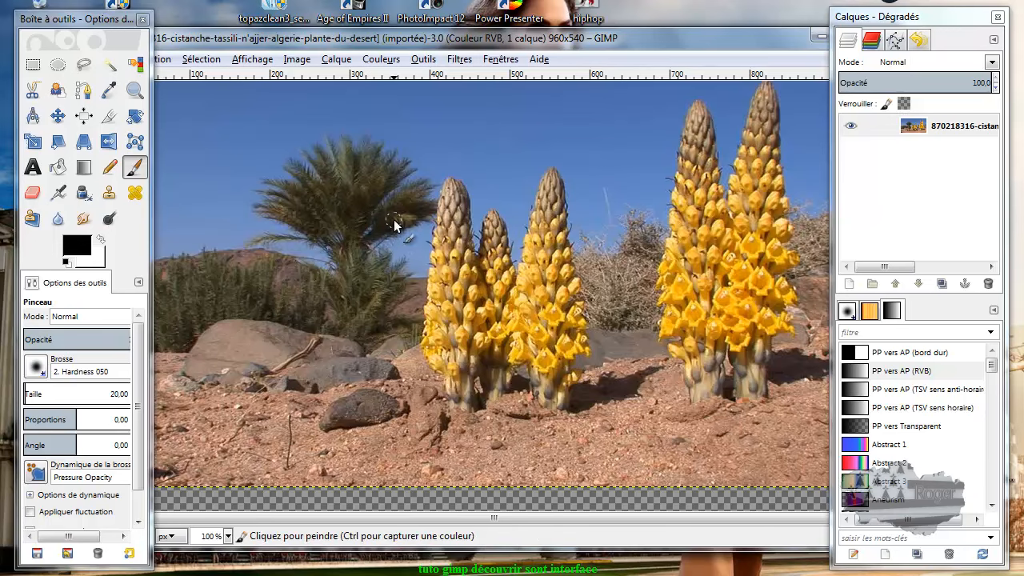
- Paint black test strokes across the palm and flowers at brush sizes 20 and 669.50, and undo them
mouse_move(393, 209)
left_mouse_down()
mouse_move(413, 241)
mouse_move(507, 167)
mouse_move(563, 147)
mouse_move(613, 187)
mouse_move(630, 231)
left_mouse_up()
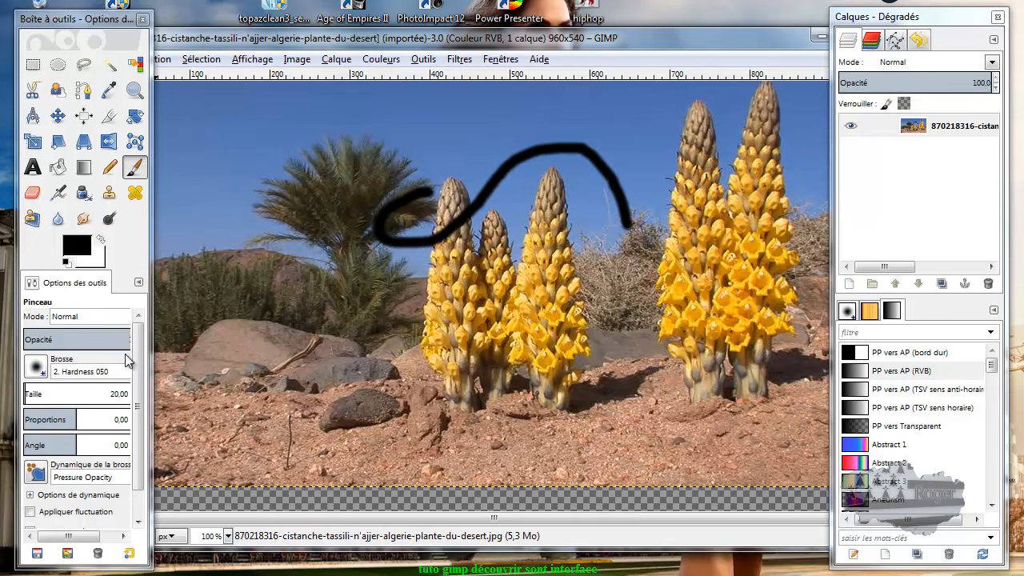
left_click_drag(46, 393, 109, 392)
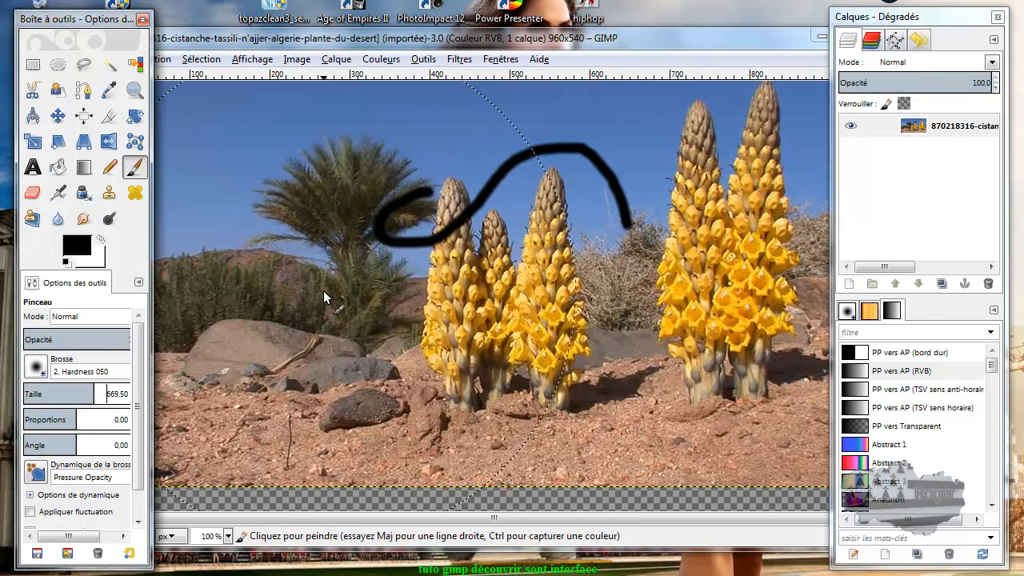
mouse_move(334, 288)
left_mouse_down()
mouse_move(292, 304)
mouse_move(392, 298)
mouse_move(547, 251)
mouse_move(570, 228)
left_mouse_up()
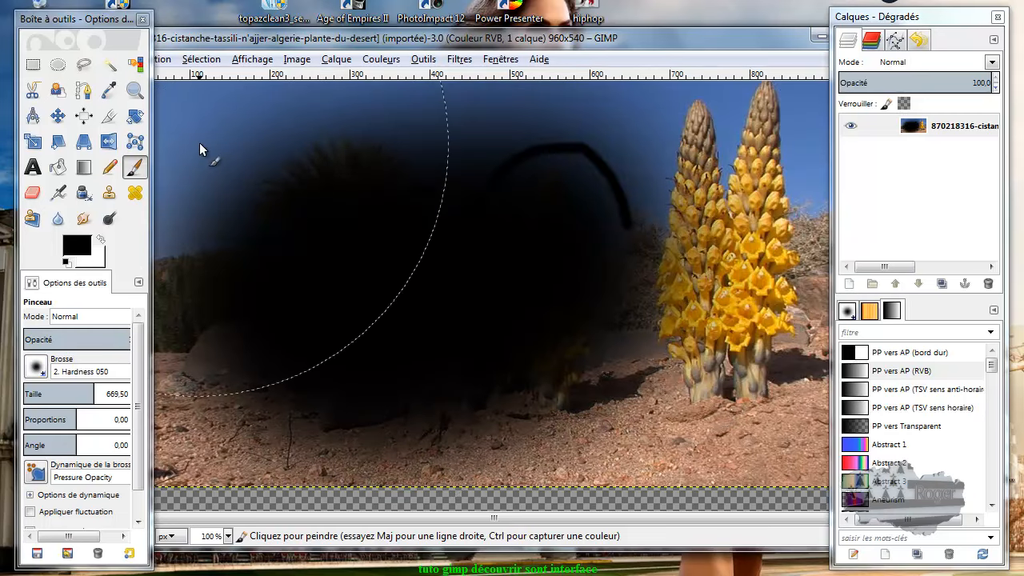
key("ctrl+z")
key("ctrl+z")
key("ctrl+z")
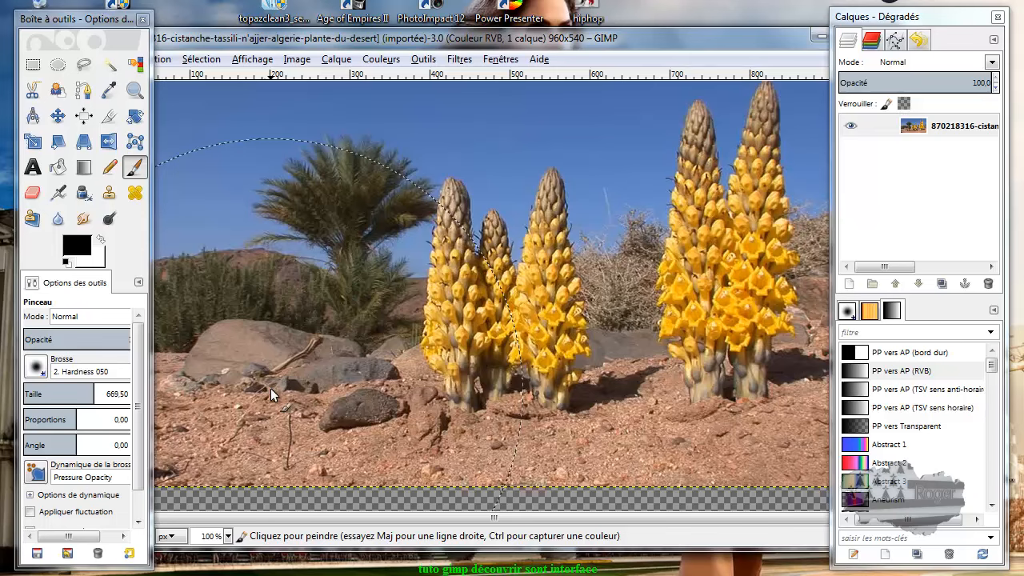
- Set the brush size to 98.65 and paint a thick curved black stroke from the palm's base across the middle flowers
left_click_drag(81, 397, 50, 392)
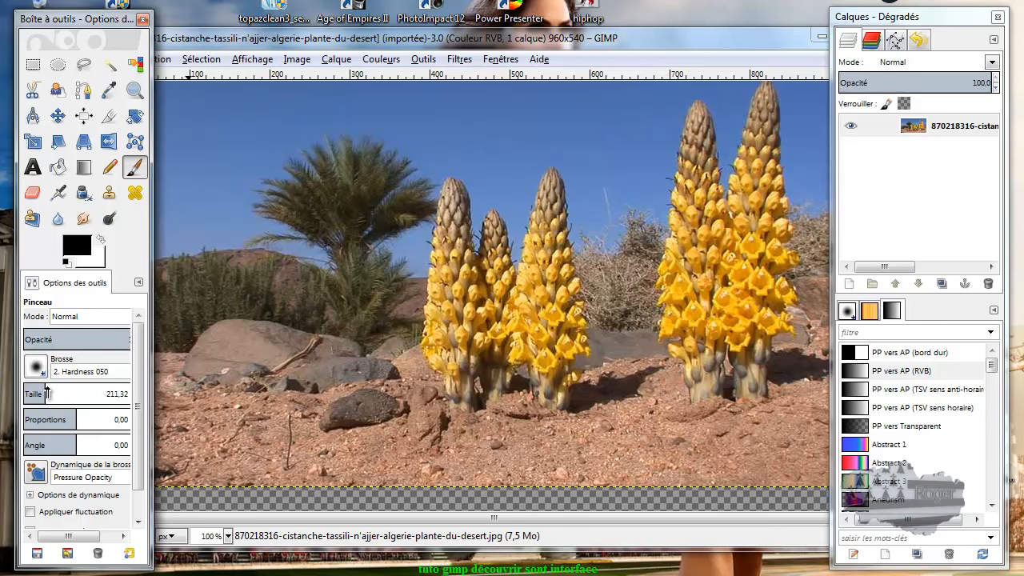
left_click_drag(35, 394, 33, 394)
mouse_move(295, 276)
left_mouse_down()
mouse_move(360, 320)
mouse_move(433, 266)
mouse_move(528, 244)
left_mouse_up()
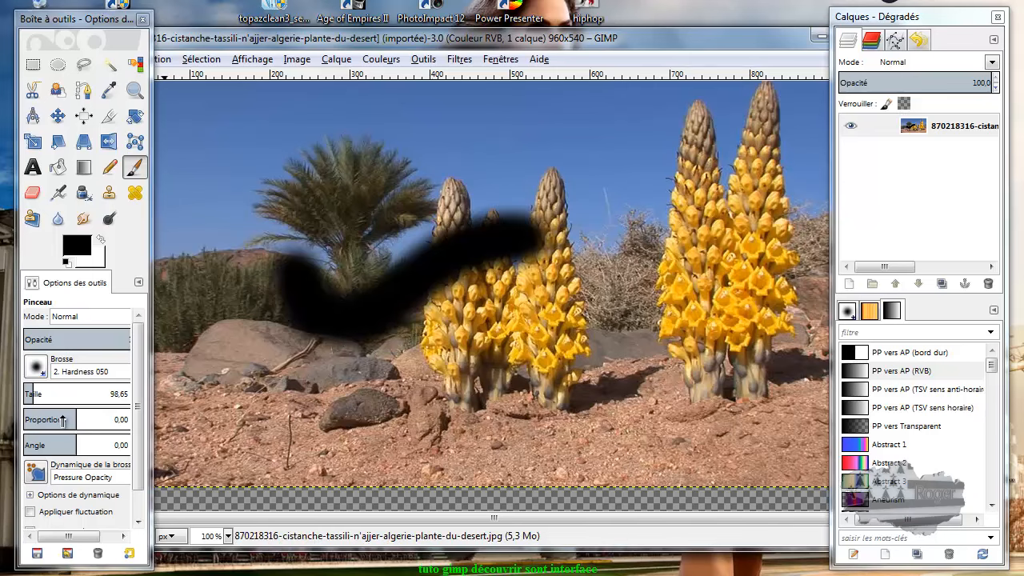
- Paint with brush proportions of -17.59 over the rocks and sky, and with 10.98 from the palm to the right-hand flowers
left_click_drag(76, 418, 36, 421)
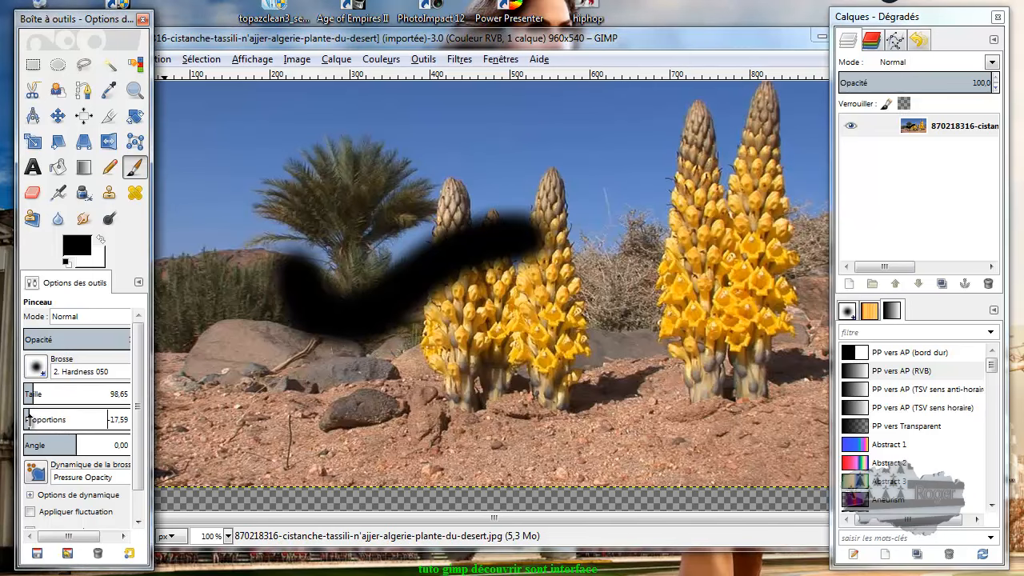
left_click_drag(260, 376, 303, 388)
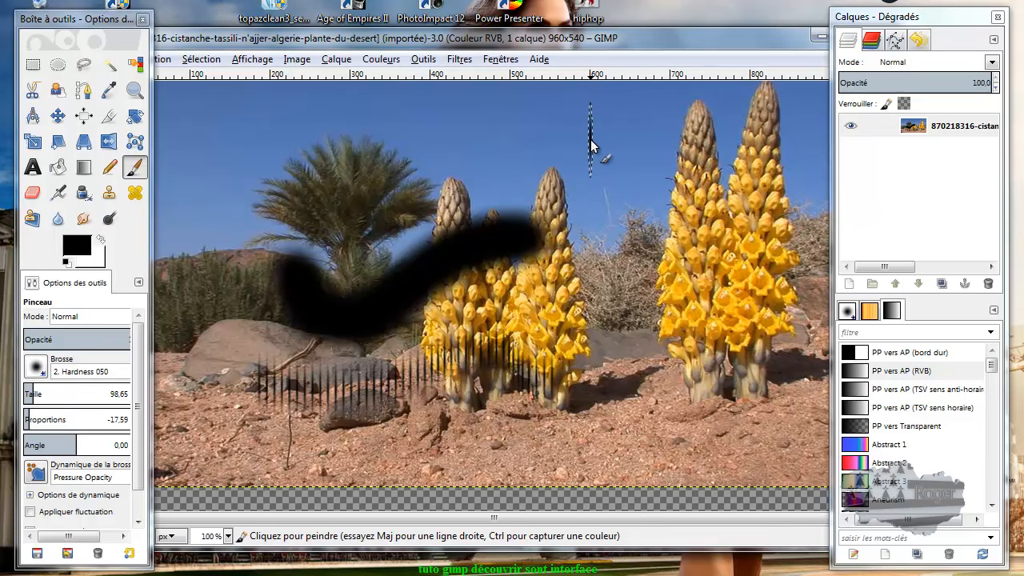
left_click(590, 139)
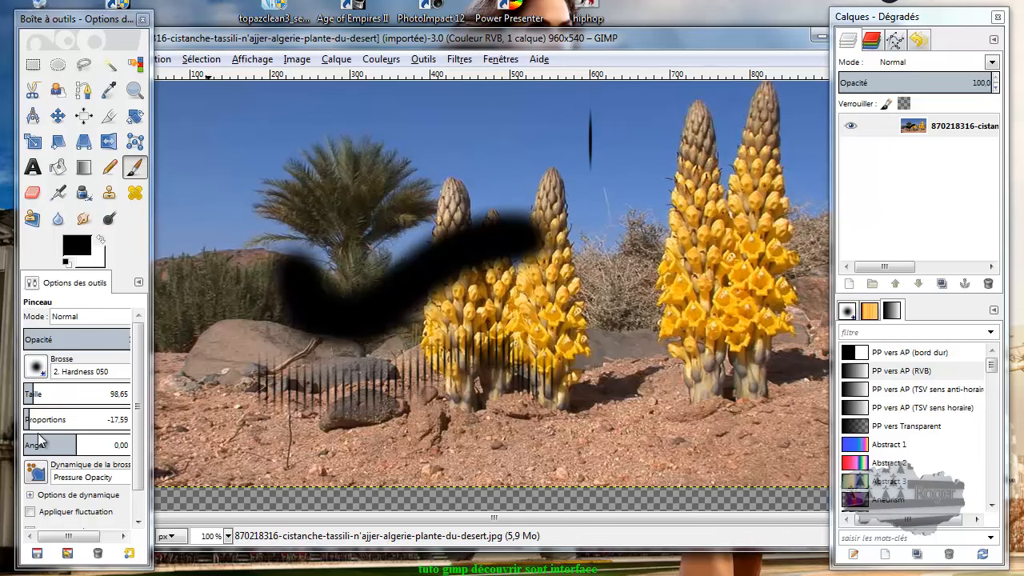
left_click_drag(27, 419, 107, 414)
left_click_drag(353, 156, 431, 154)
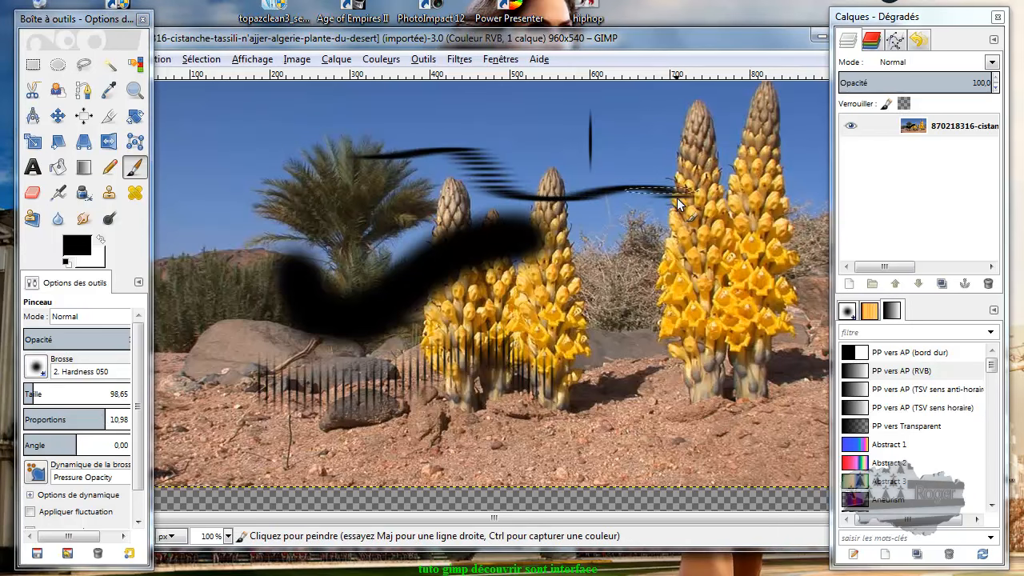
- Reset the brush proportions to 0 and paint broad black strokes over the bushes, rocks and lower parts of the middle flowers
left_click_drag(102, 417, 75, 421)
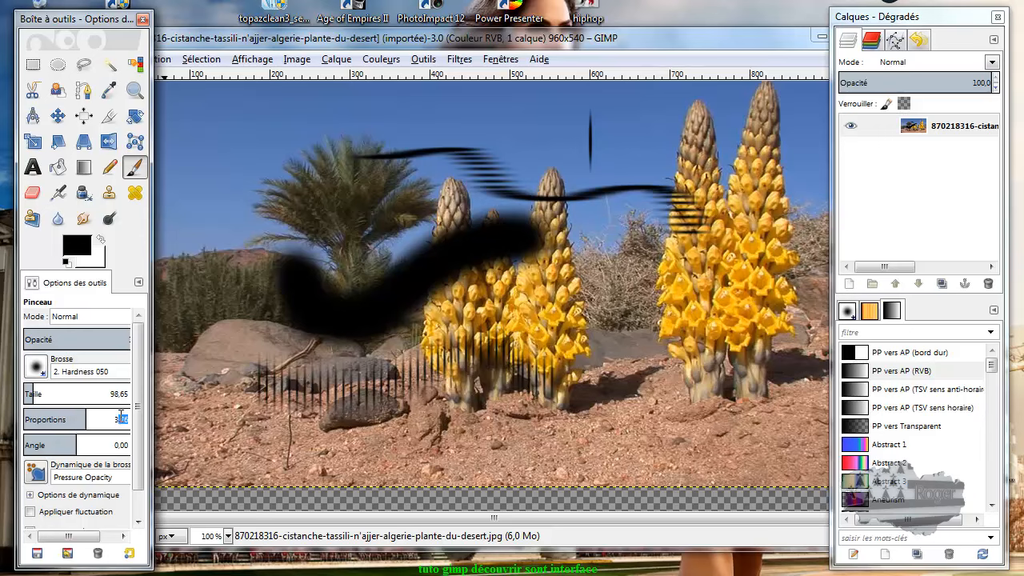
type("0")
left_click(212, 377)
mouse_move(255, 329)
left_mouse_down()
mouse_move(329, 337)
mouse_move(382, 310)
mouse_move(428, 368)
mouse_move(531, 385)
mouse_move(582, 359)
mouse_move(636, 306)
left_mouse_up()
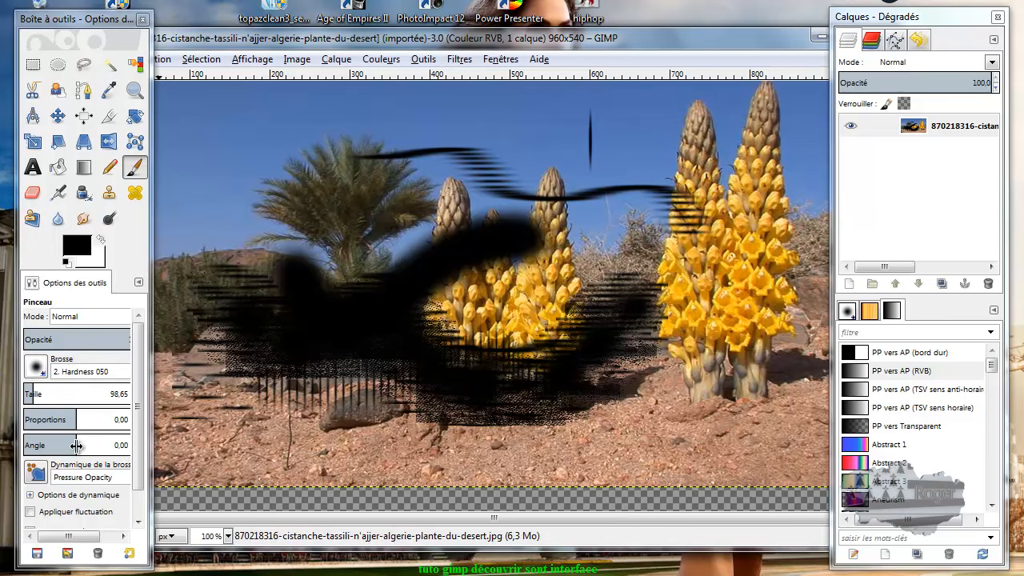
- Set the brush angle to 82.56 and proportions to -13.08, and paint a stroke in the sky beside the palm
mouse_move(76, 445)
left_mouse_down()
mouse_move(108, 445)
mouse_move(77, 419)
mouse_move(40, 419)
left_mouse_up()
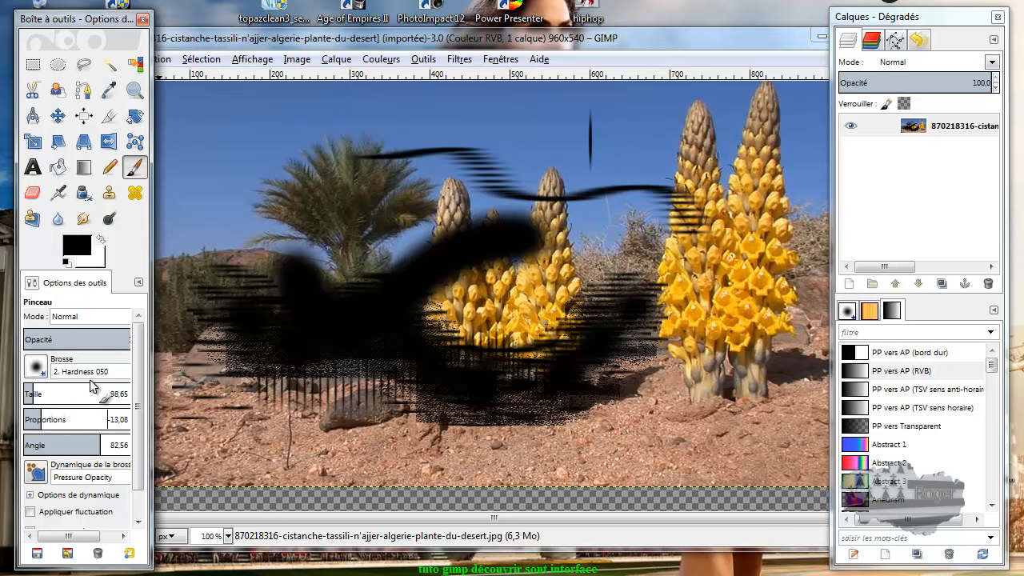
left_click_drag(226, 138, 234, 157)
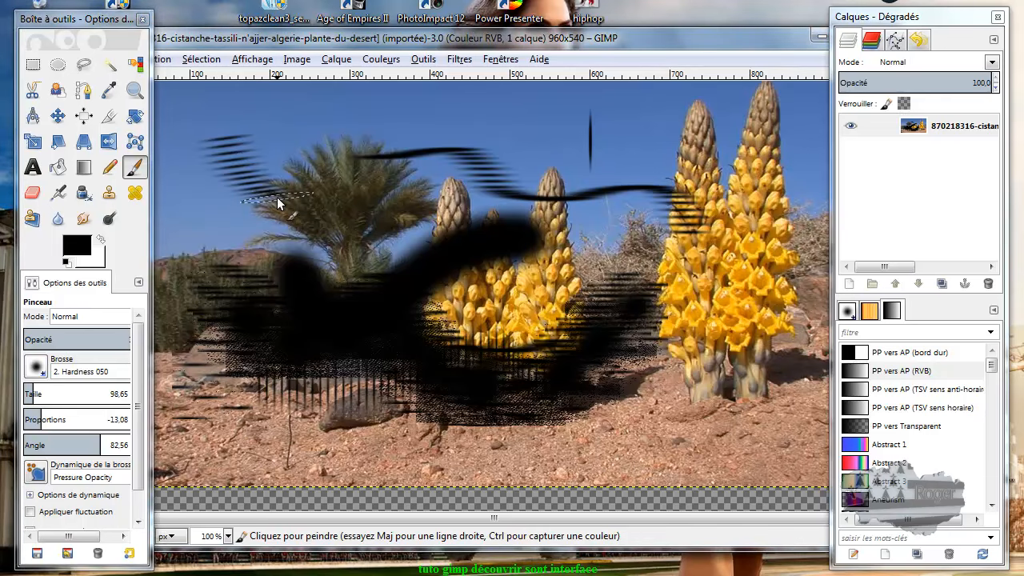
- Paint in the sky with brush angle -123.16 beside the palm, and with angle -177.29 above it
left_click_drag(100, 445, 40, 445)
left_click_drag(278, 124, 288, 140)
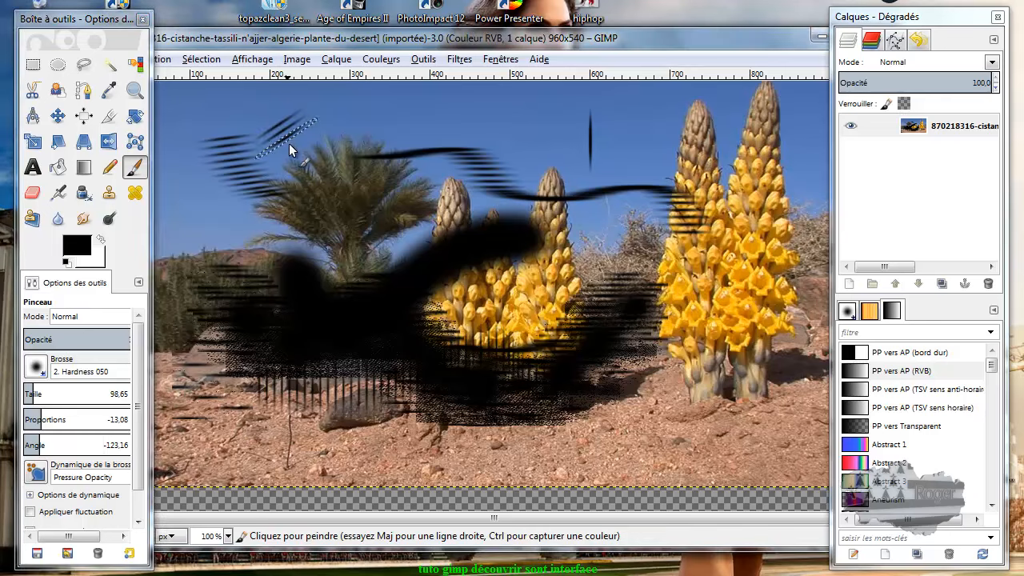
left_click_drag(44, 445, 24, 444)
left_click_drag(343, 120, 476, 132)
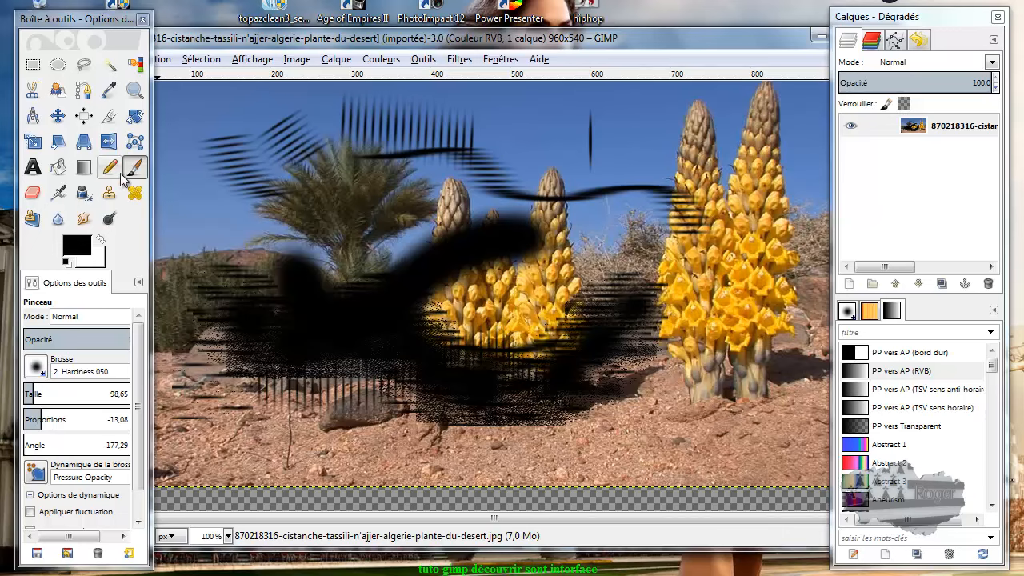
- Choose the 2. Hardness 075 brush and set its proportions to -0.45
left_click(36, 366)
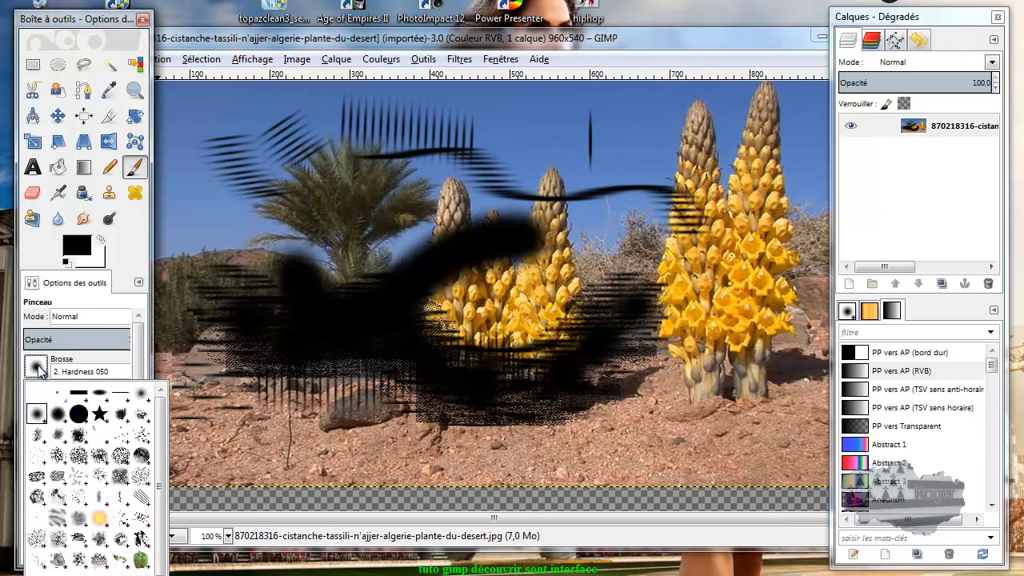
left_click(58, 412)
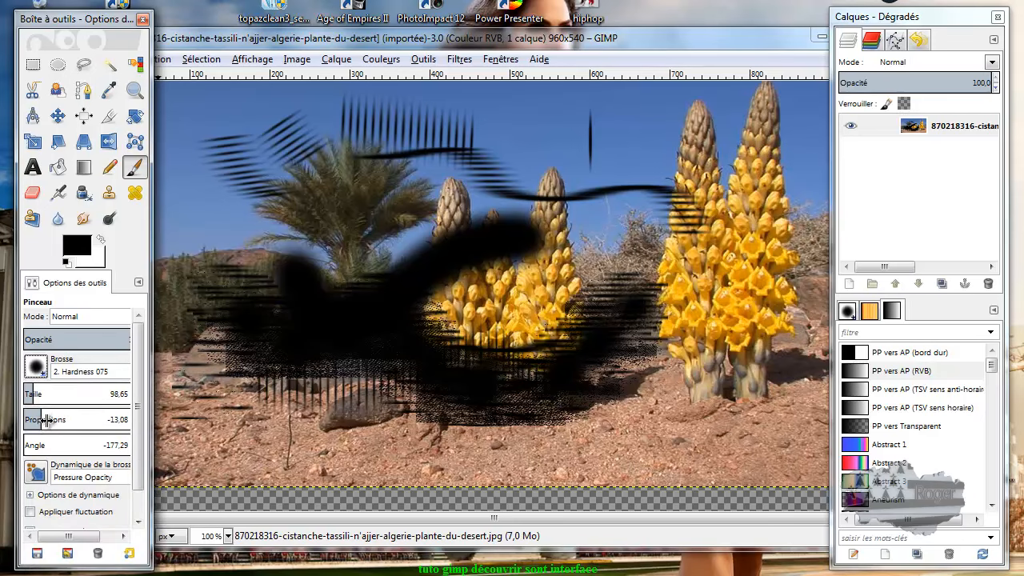
left_click_drag(45, 420, 86, 420)
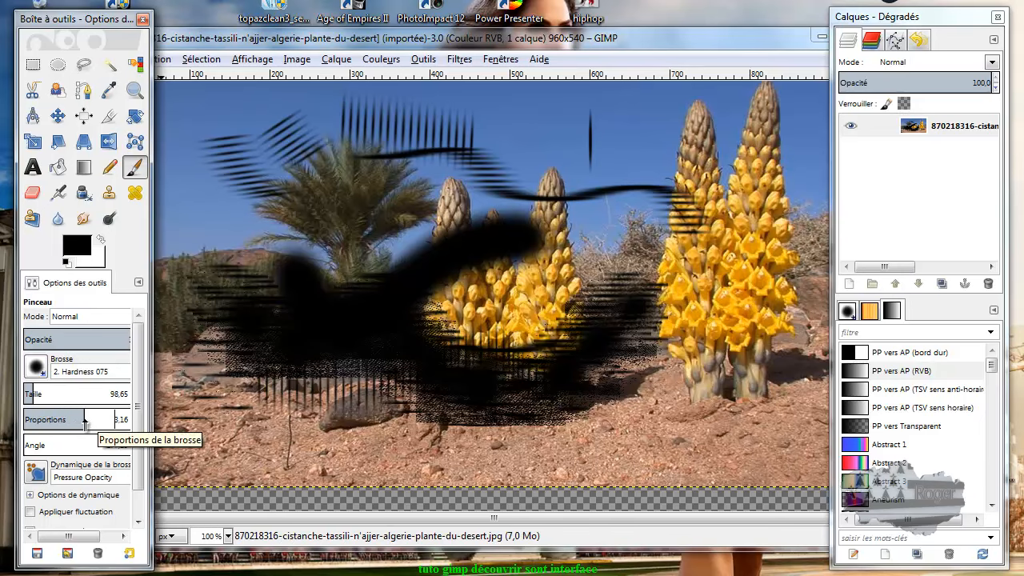
mouse_move(180, 413)
left_mouse_down()
mouse_move(196, 412)
mouse_move(160, 410)
left_mouse_up()
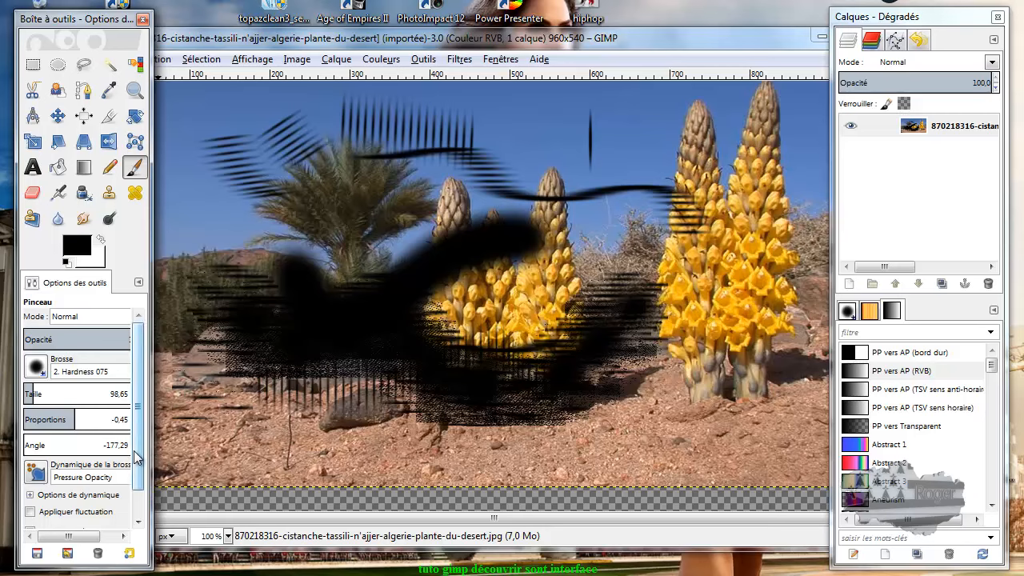
- Set the brush dynamics to Confetti and paint a winding stroke from the sky across the middle flowers to the right-hand flowers' base
left_click_drag(131, 450, 136, 505)
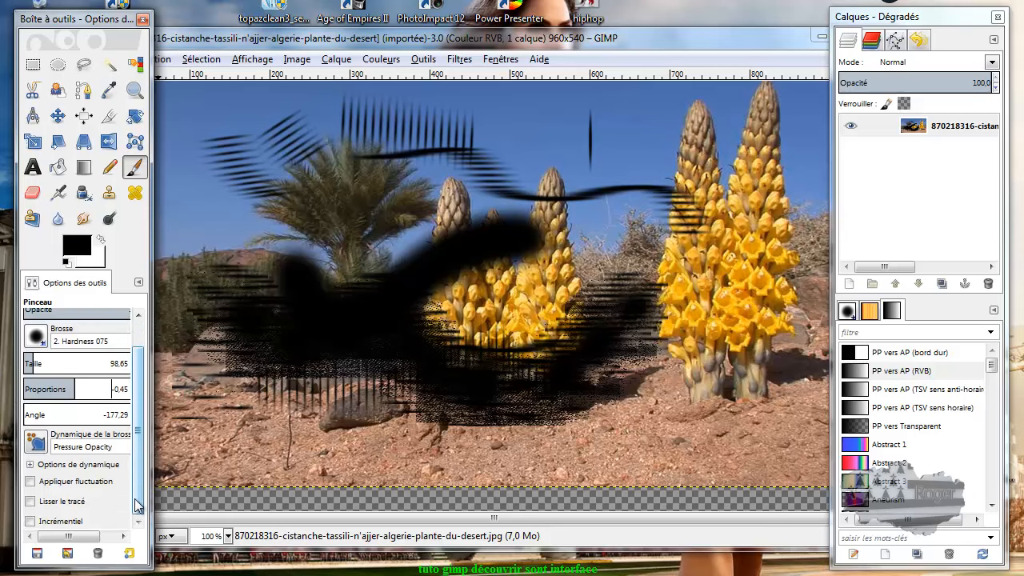
left_click(36, 442)
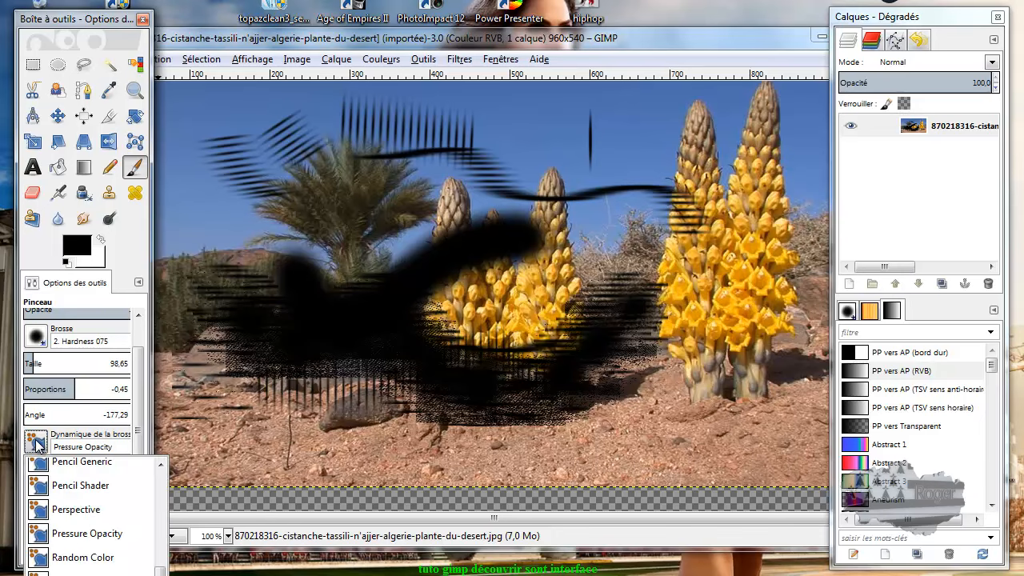
left_click_drag(160, 570, 163, 510)
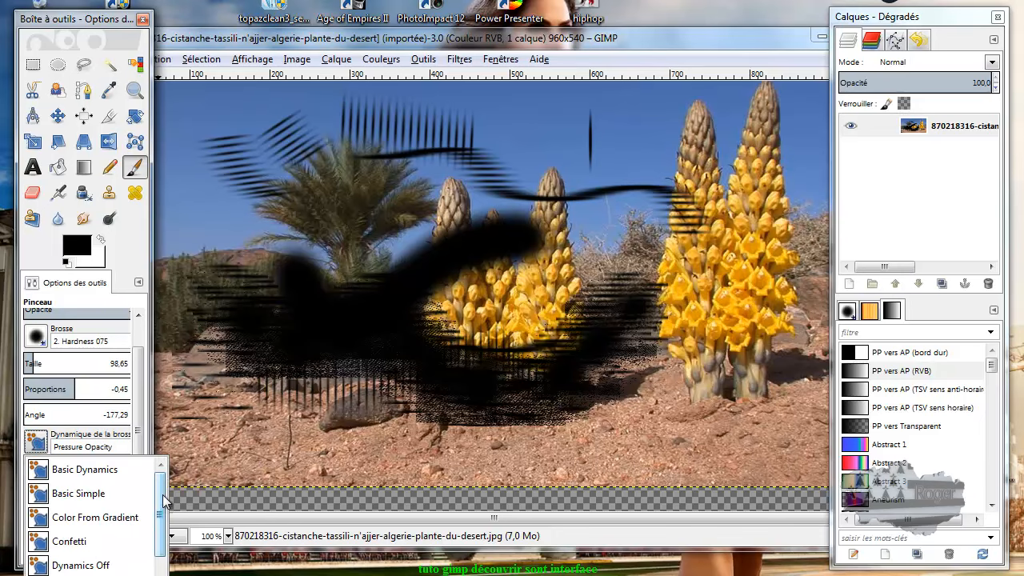
left_click(70, 542)
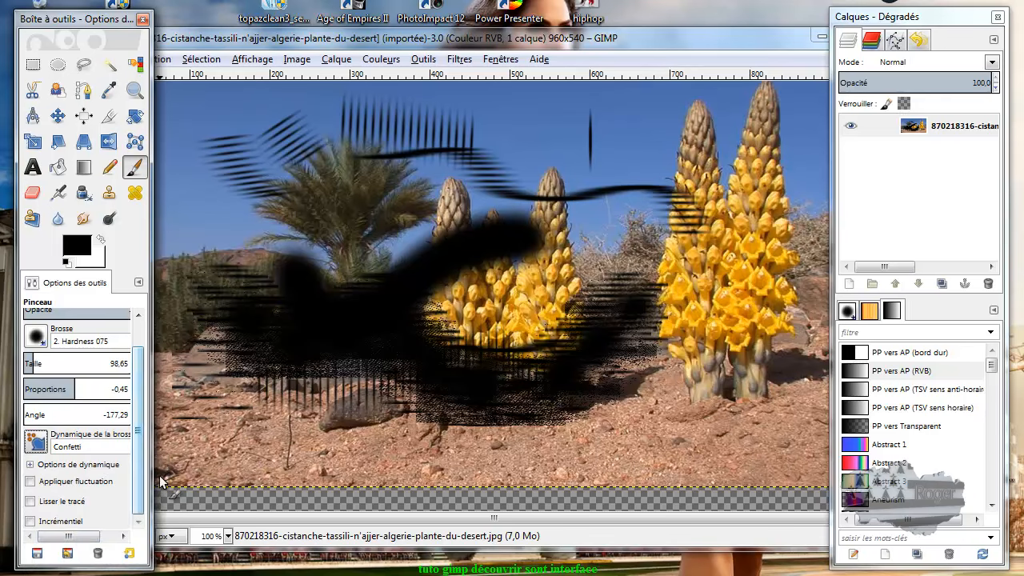
mouse_move(527, 128)
left_mouse_down()
mouse_move(620, 212)
mouse_move(625, 264)
mouse_move(560, 293)
mouse_move(428, 272)
mouse_move(430, 328)
mouse_move(601, 368)
mouse_move(704, 356)
left_mouse_up()
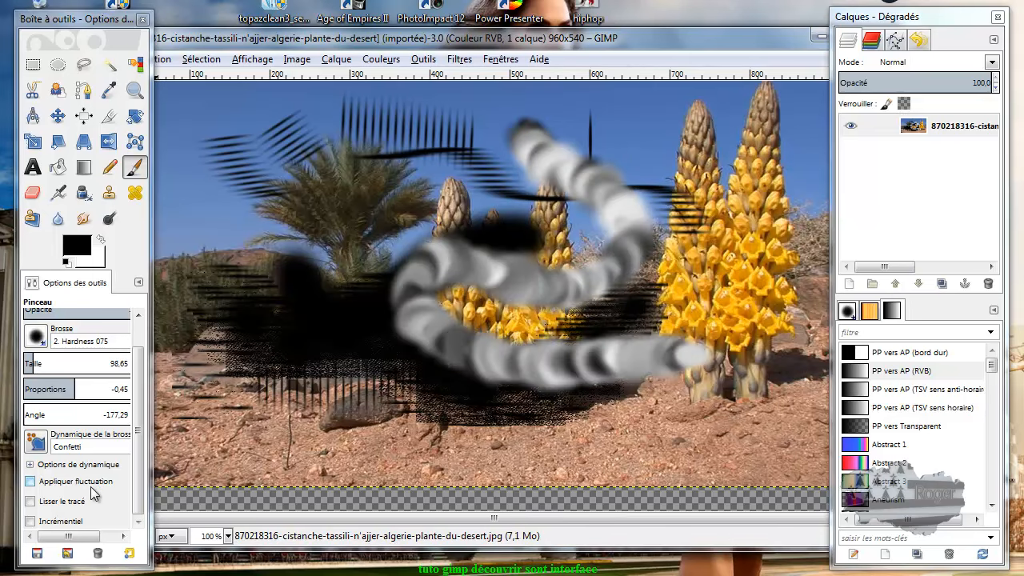
- Expand the dynamics options, set the fade length to 566 px and paint a long looping stroke around the palm and onto the ground
left_click(30, 465)
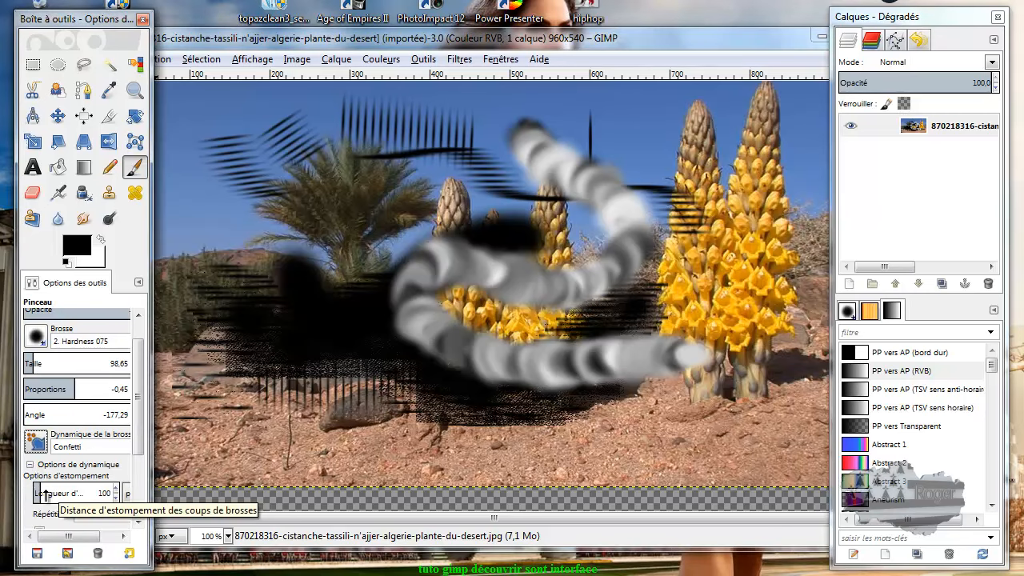
left_click_drag(46, 495, 84, 493)
mouse_move(311, 313)
left_mouse_down()
mouse_move(334, 344)
mouse_move(409, 350)
mouse_move(428, 246)
mouse_move(351, 172)
mouse_move(300, 158)
mouse_move(228, 370)
mouse_move(287, 428)
mouse_move(452, 436)
left_mouse_up()
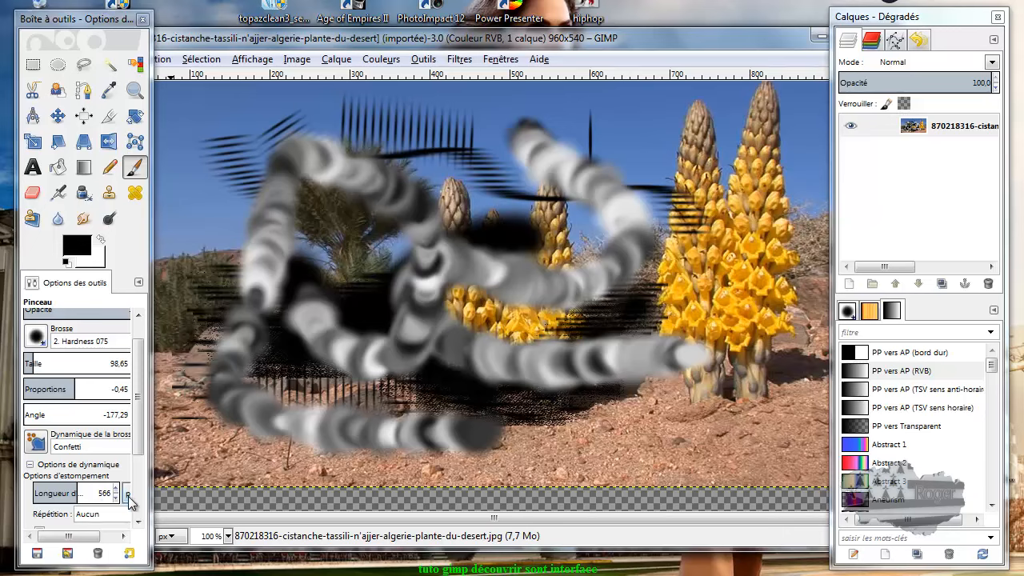
- Set the fade repeat to Onde triangulaire in a temporarily widened toolbox and paint a curved stroke over the right-hand flowers
left_click_drag(153, 447, 277, 435)
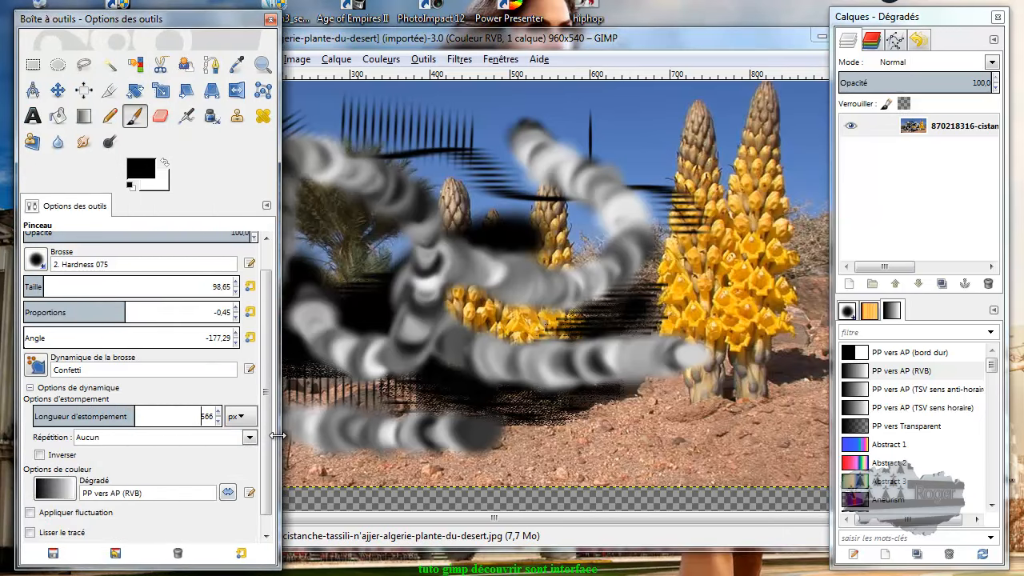
left_click(128, 440)
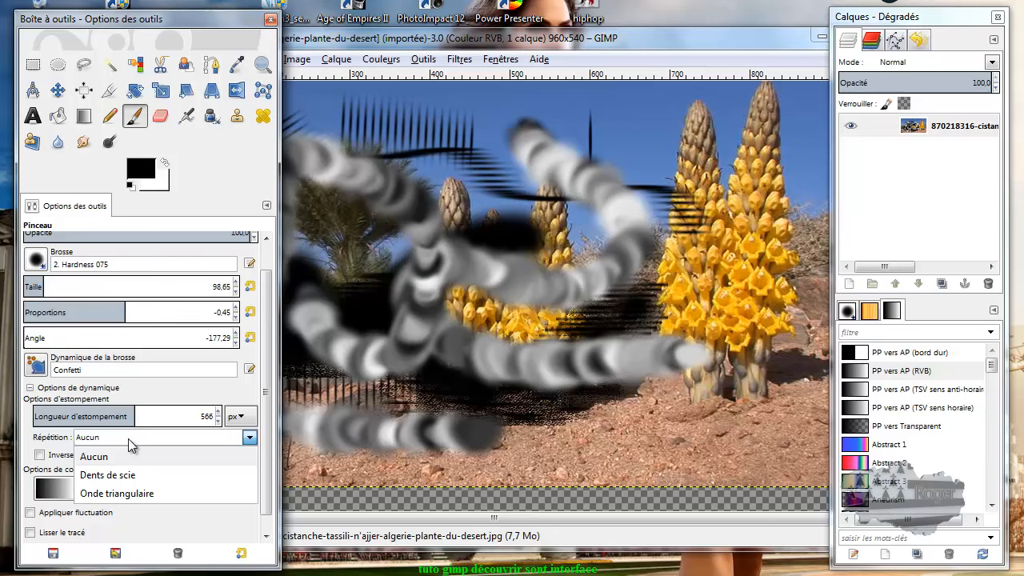
left_click(140, 495)
mouse_move(716, 120)
left_mouse_down()
mouse_move(697, 160)
mouse_move(738, 272)
mouse_move(723, 284)
mouse_move(604, 290)
left_mouse_up()
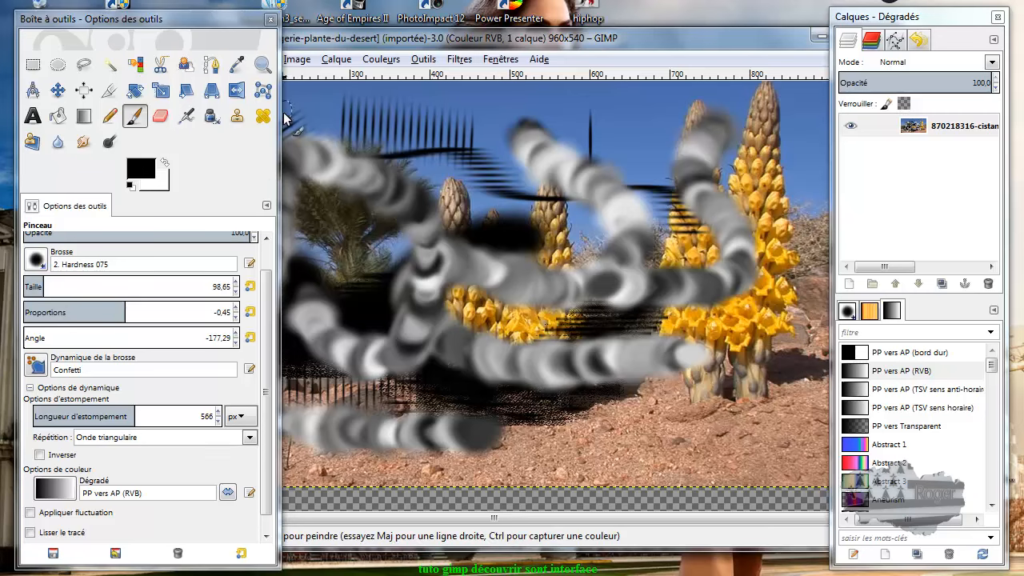
left_click_drag(279, 130, 153, 168)
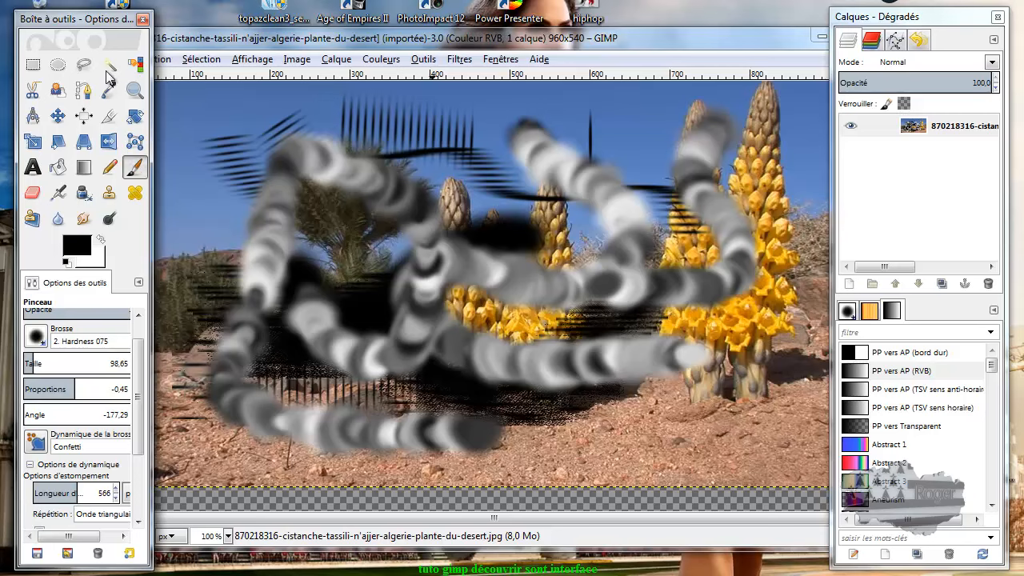
- Activate the Move tool, enlarge the image window to fill the screen and reposition the toolbox over its edge
left_click(58, 117)
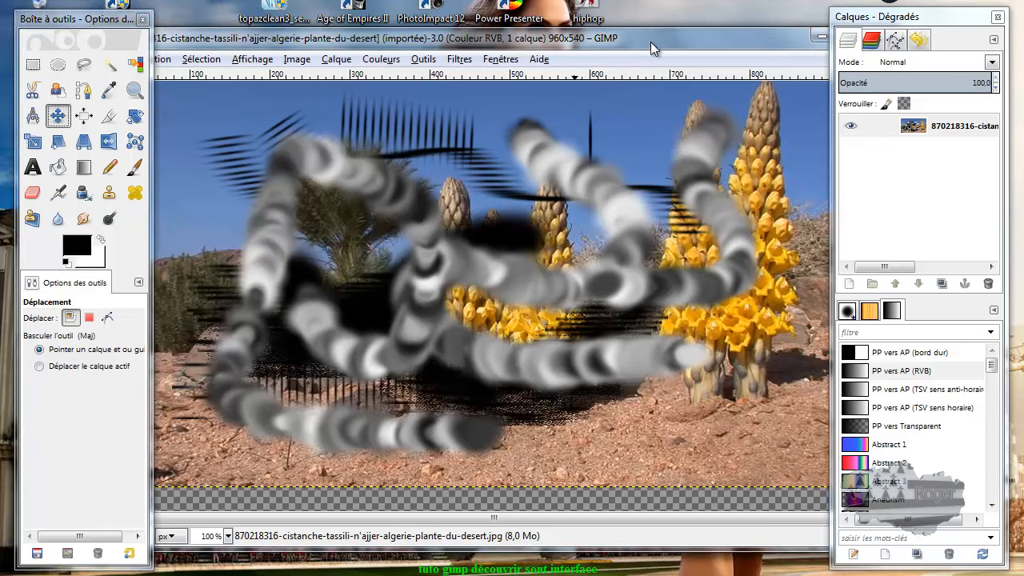
left_click_drag(650, 42, 557, 22)
left_click_drag(795, 519, 1023, 575)
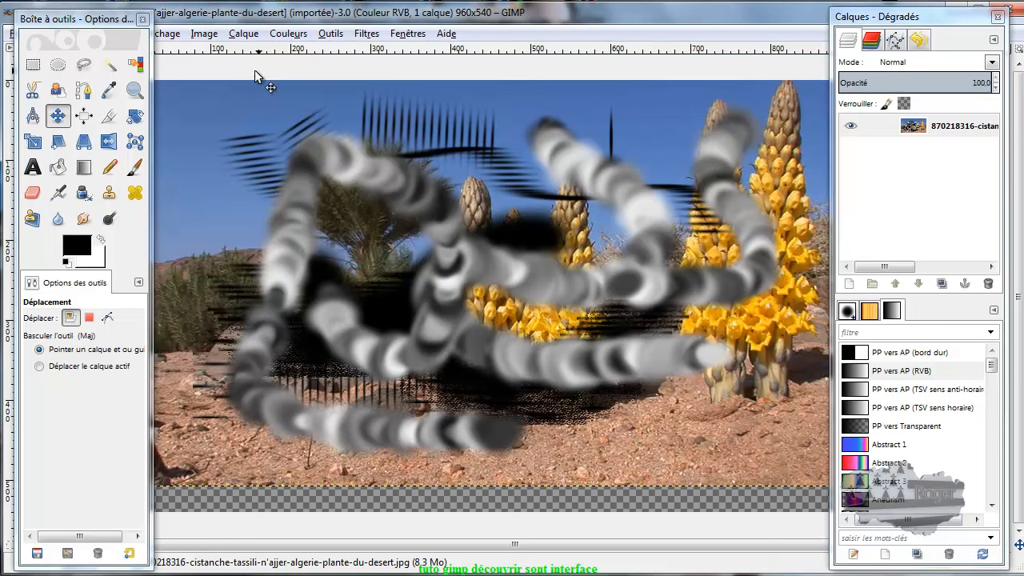
left_click_drag(78, 19, 52, 28)
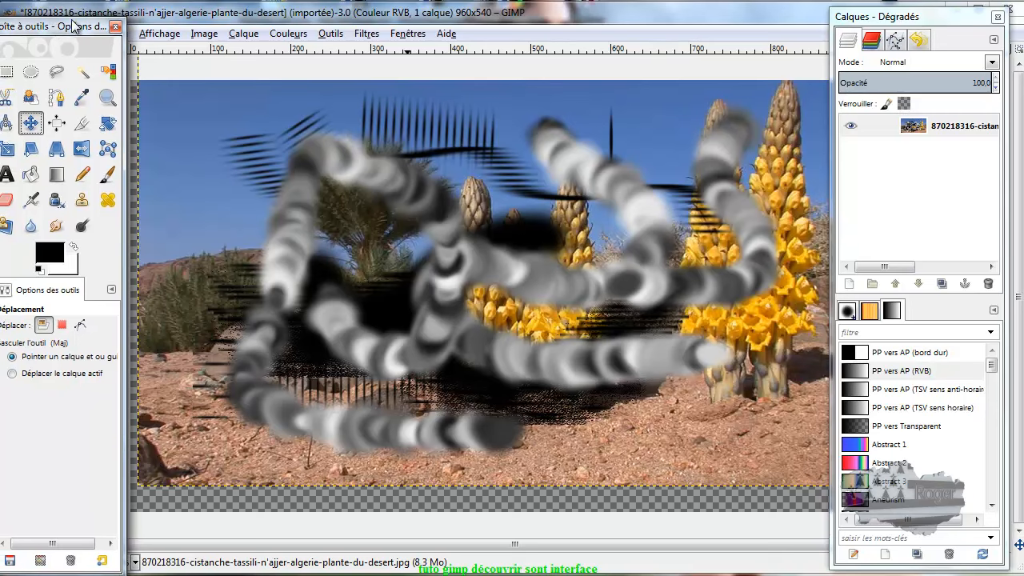
left_click_drag(69, 32, 94, 40)
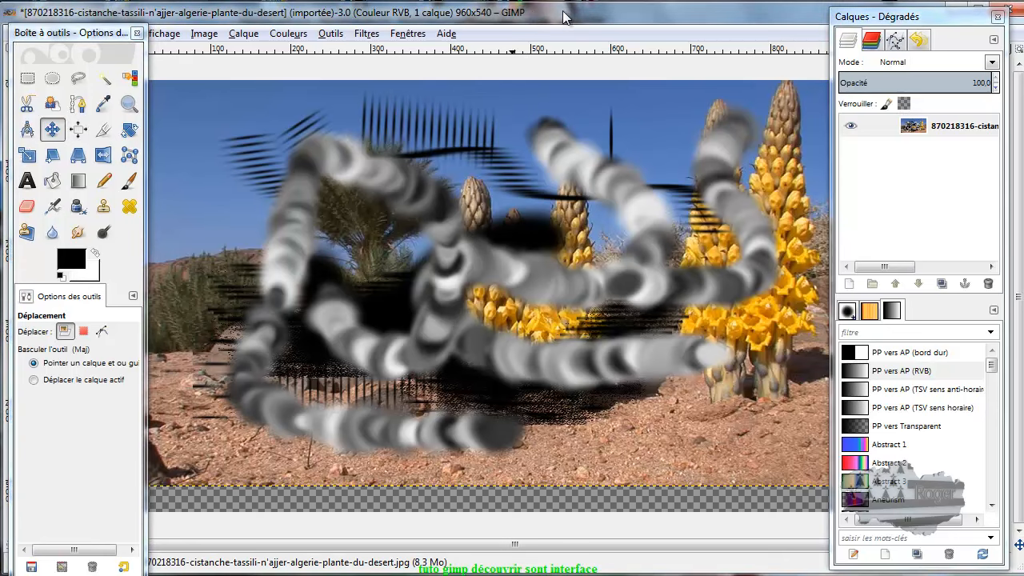
- Hide and restore the floating docks, and move the layers dock and toolbox outward to uncover more of the photo
key("Tab")
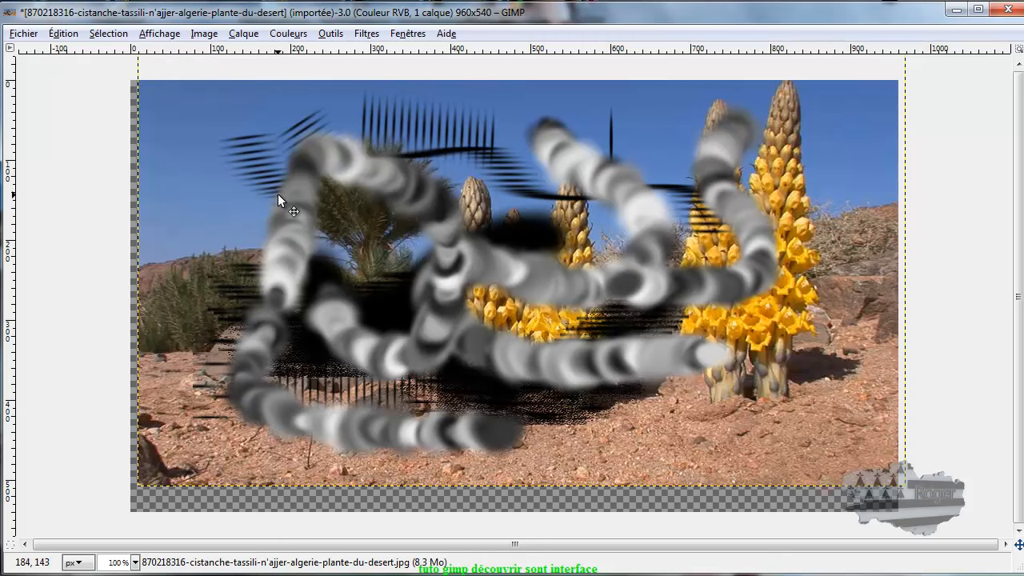
key("Tab")
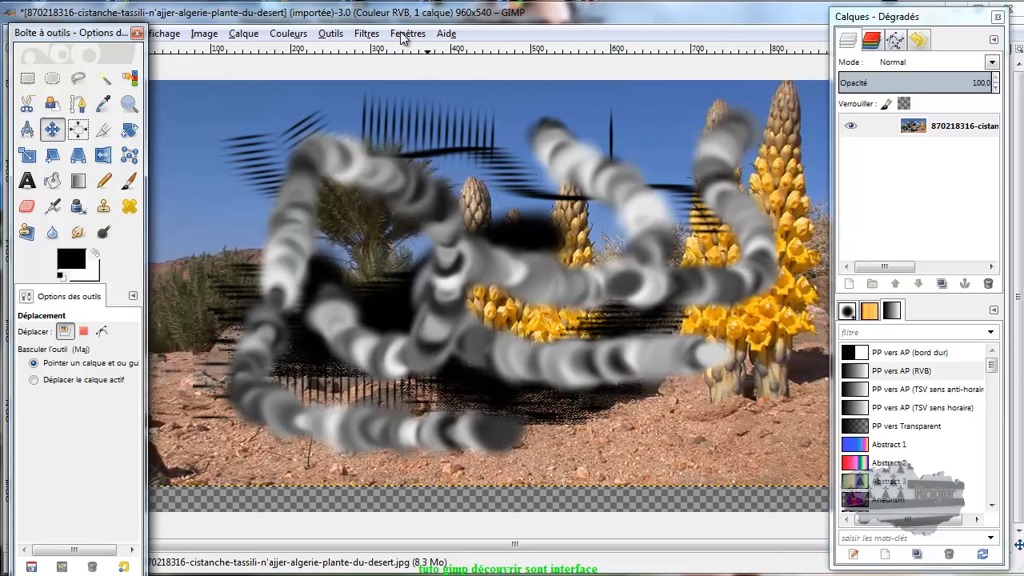
left_click_drag(923, 20, 944, 20)
mouse_move(80, 28)
left_mouse_down()
mouse_move(135, 96)
mouse_move(214, 119)
mouse_move(200, 24)
mouse_move(445, 50)
mouse_move(641, 55)
mouse_move(115, 44)
mouse_move(60, 104)
mouse_move(76, 35)
mouse_move(67, 20)
left_mouse_up()
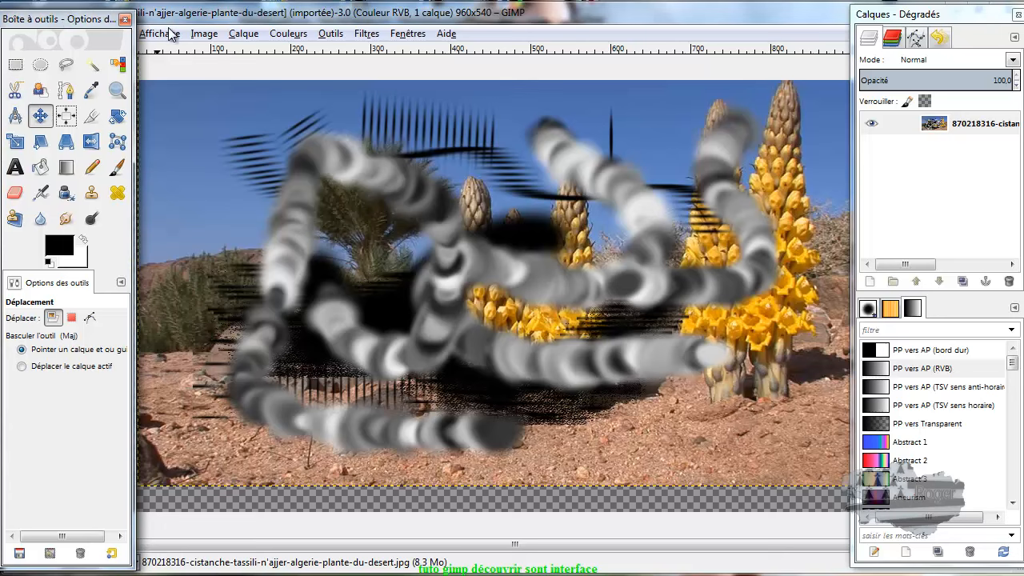
- Switch to single-window mode (Mode fenêtre unique) and widen the window to the screen's full width
left_click(406, 35)
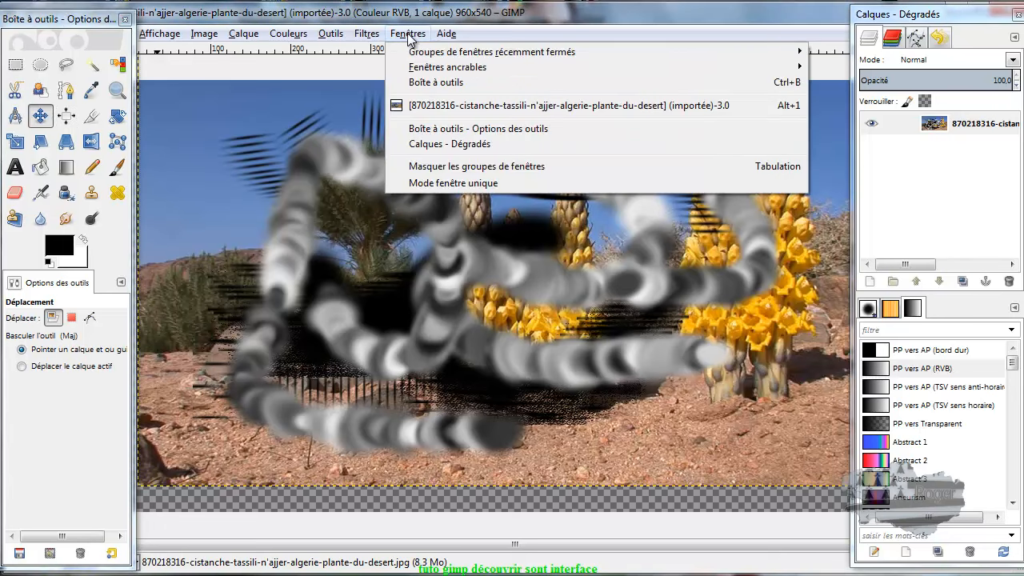
left_click(453, 183)
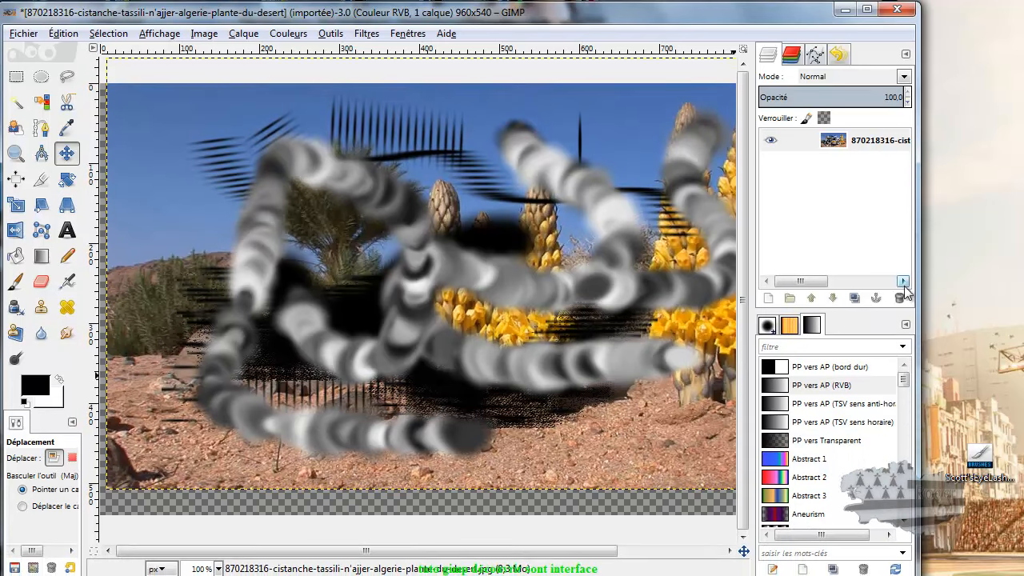
left_click_drag(920, 272, 1019, 280)
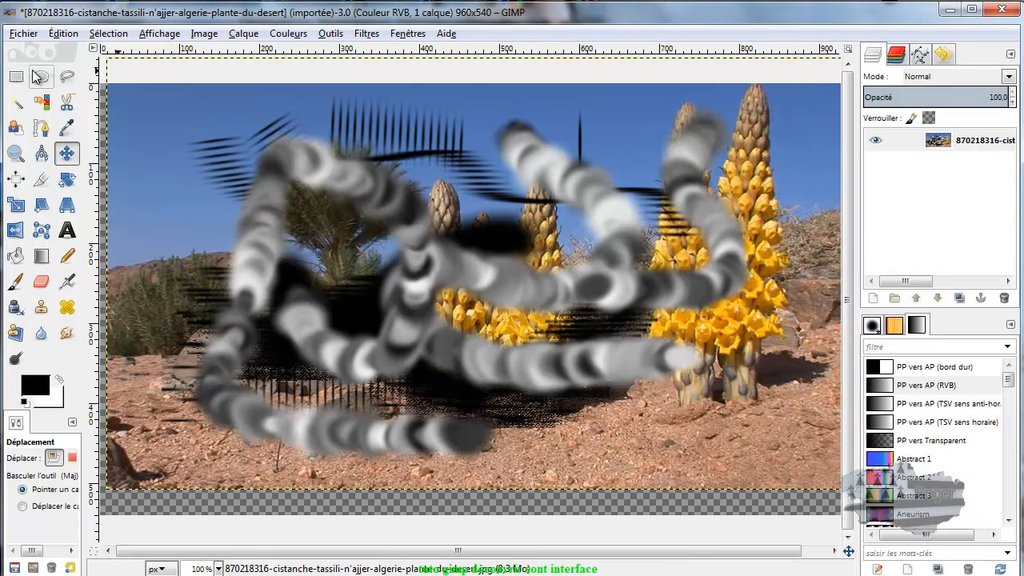
- Paint a long winding Pencil stroke from the sky beside the palm across the ground to the right-hand flowers
left_click(42, 207)
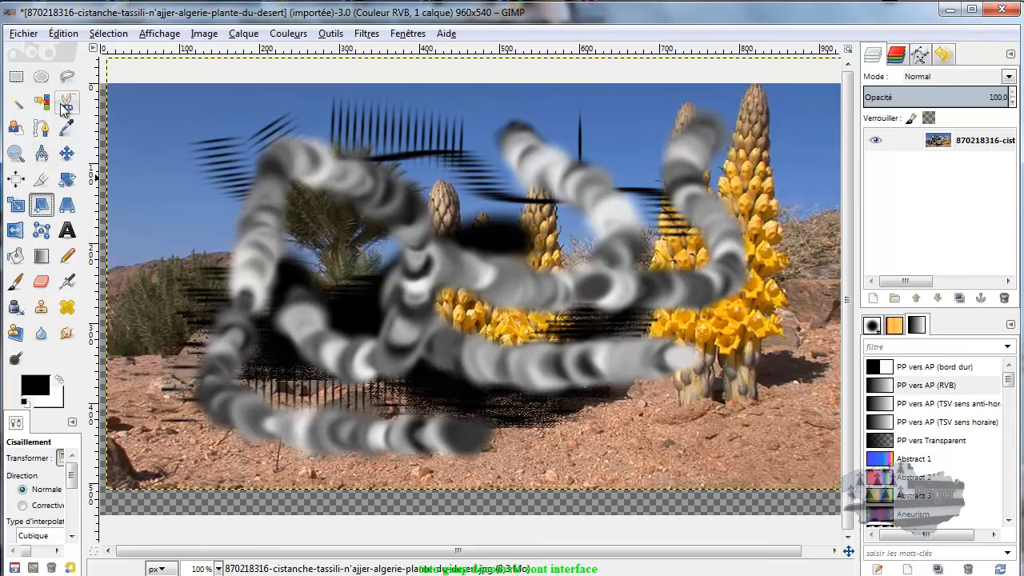
left_click(66, 260)
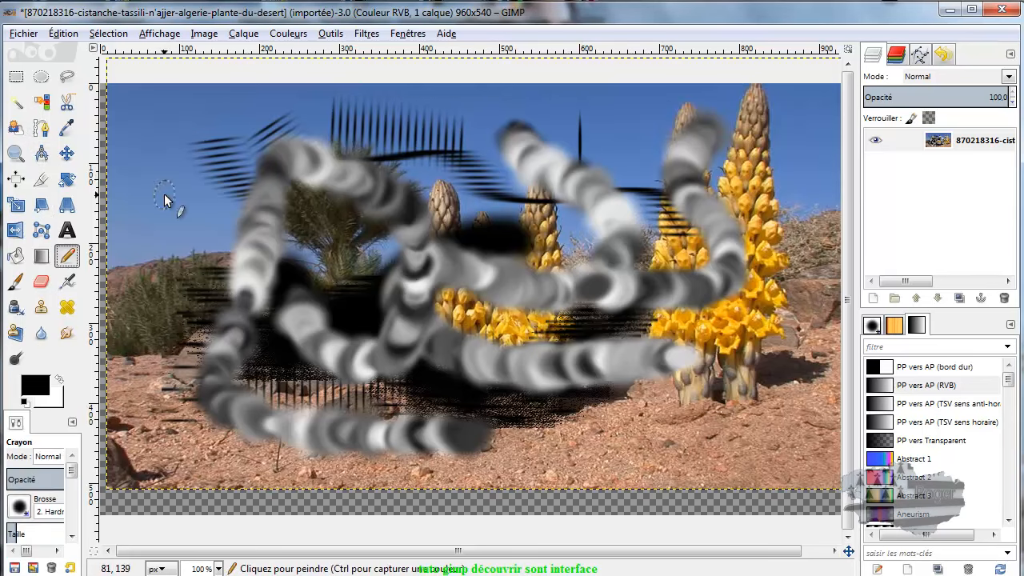
mouse_move(167, 172)
left_mouse_down()
mouse_move(171, 216)
mouse_move(211, 243)
mouse_move(263, 248)
mouse_move(314, 298)
mouse_move(268, 352)
mouse_move(256, 408)
mouse_move(400, 412)
mouse_move(598, 337)
left_mouse_up()
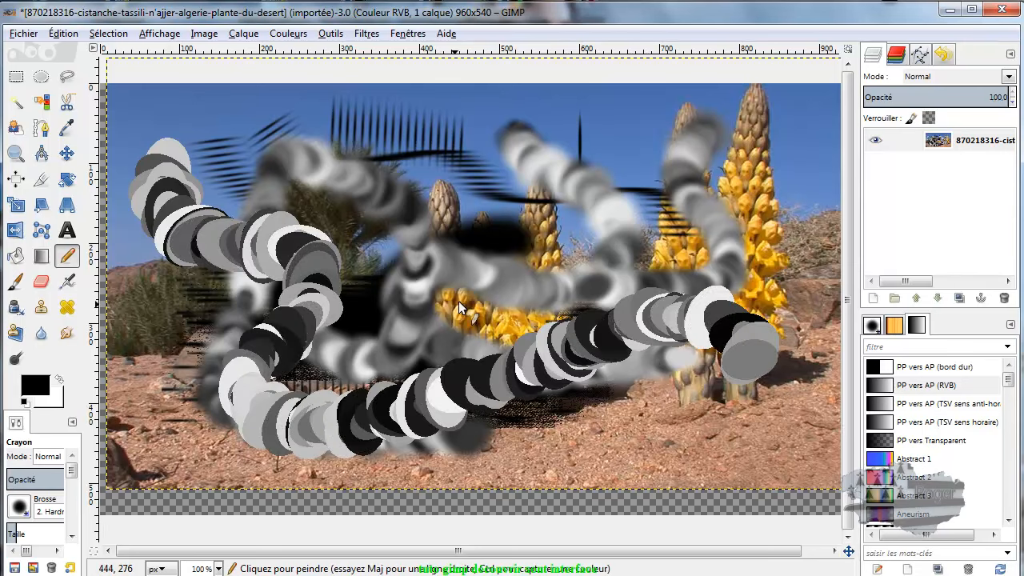
left_click(476, 235)
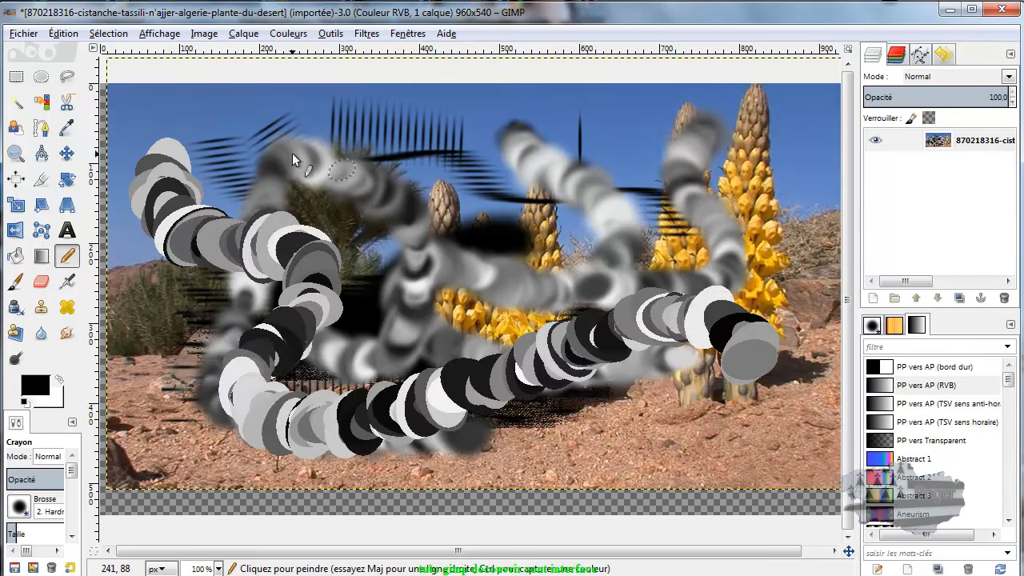
- Move the photo layer down to cover the empty strip at the canvas's lower edge, and toggle the docks off and on
left_click(67, 153)
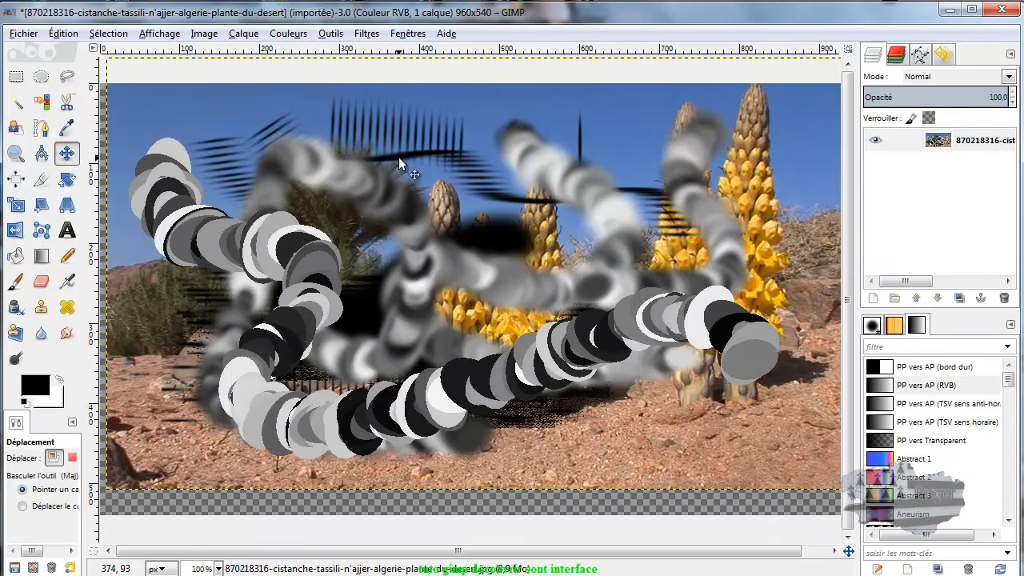
left_click_drag(505, 448, 500, 471)
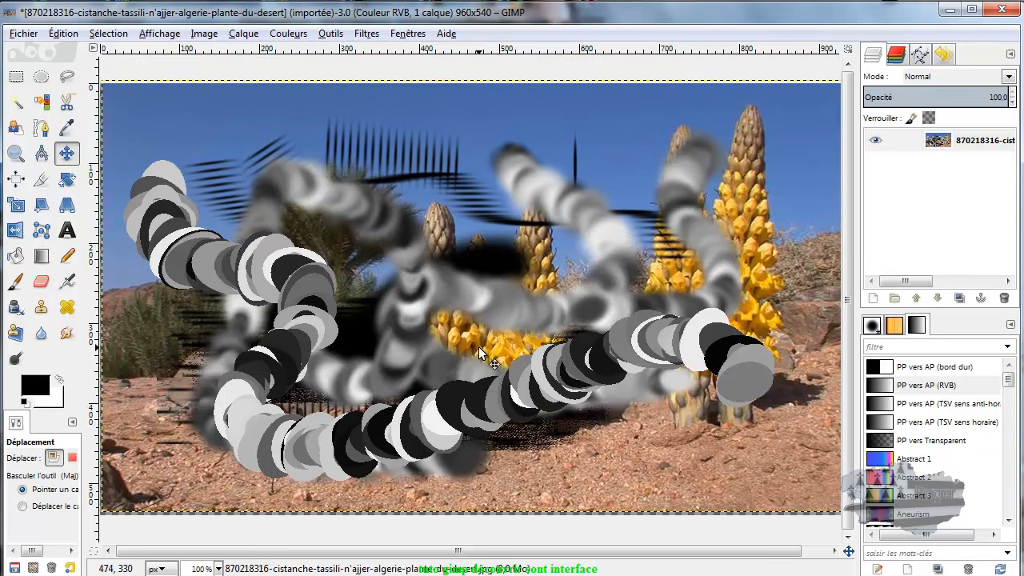
key("Tab")
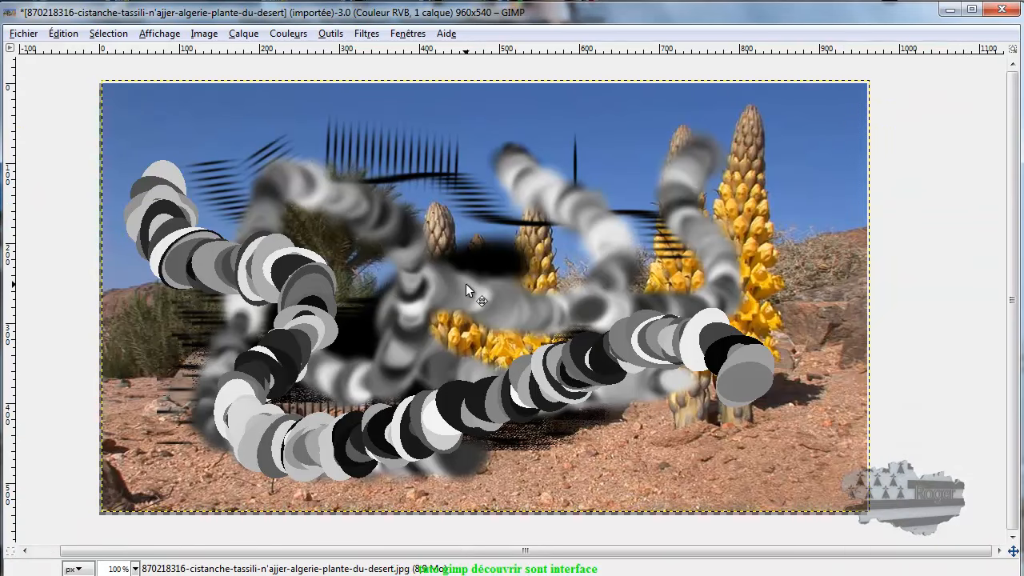
key("Tab")
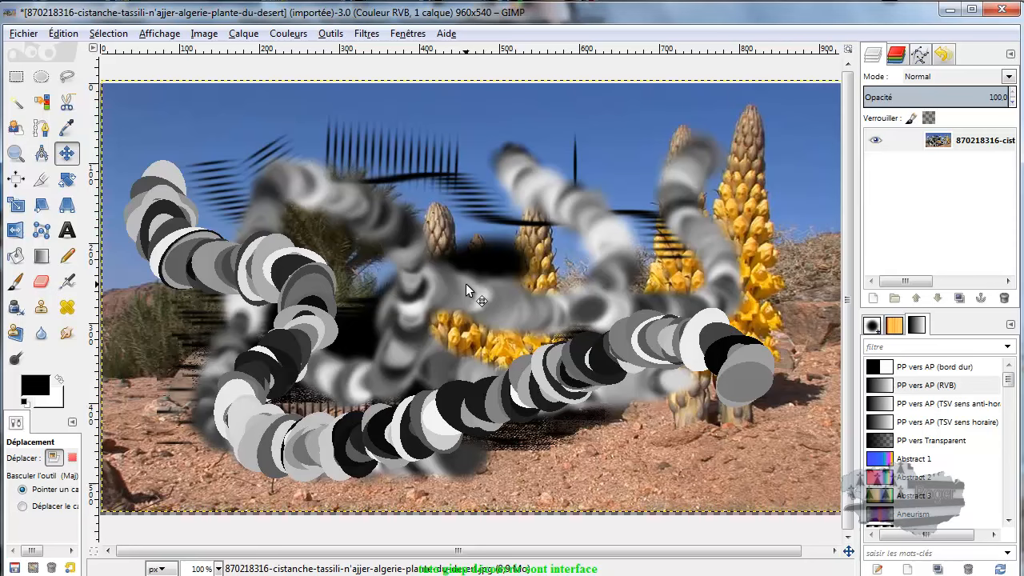
- With the docks hidden, nudge the photo layer into line with the canvas edges, and bring the docks back
key("Tab")
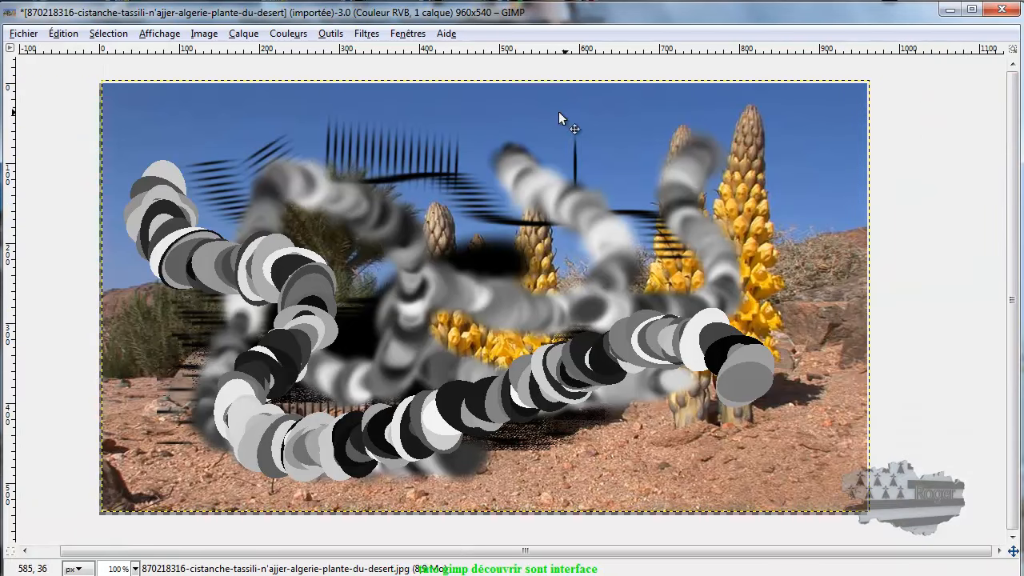
left_click_drag(147, 352, 147, 353)
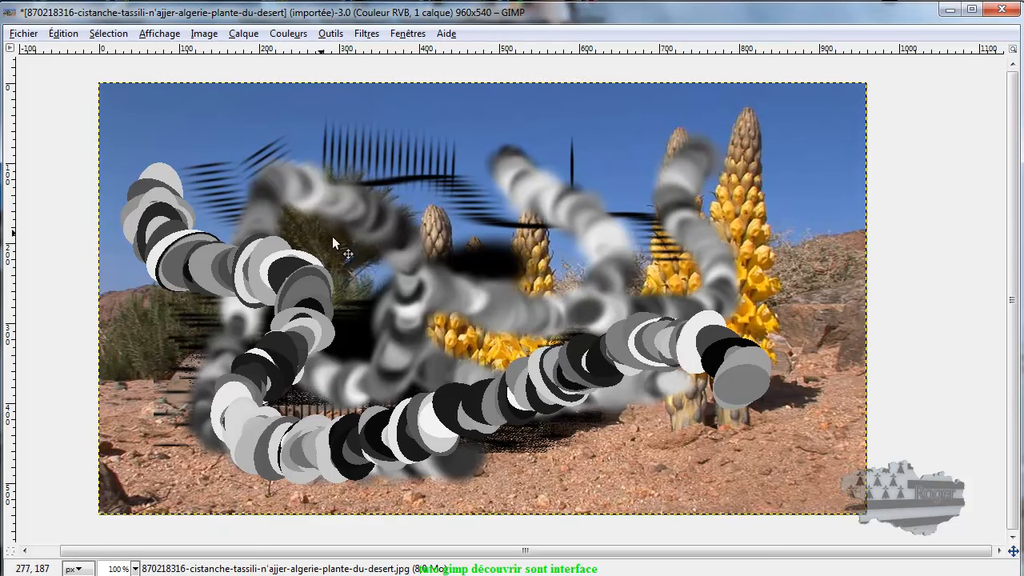
key("Tab")
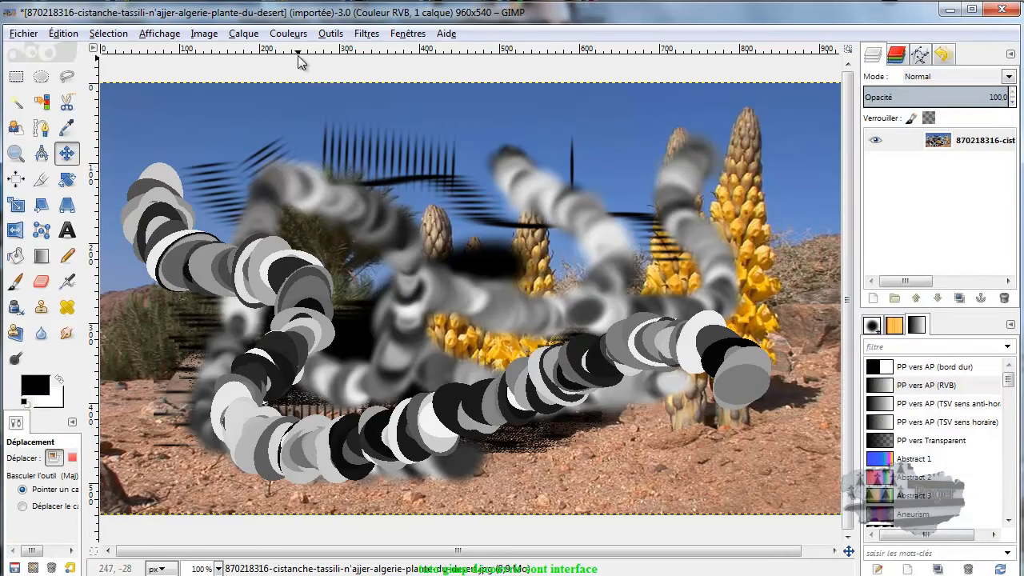
- Examine the editing commands and the filter categories, including Rendu, Artistiques and Animation, without applying any
left_click(23, 33)
mouse_move(68, 35)
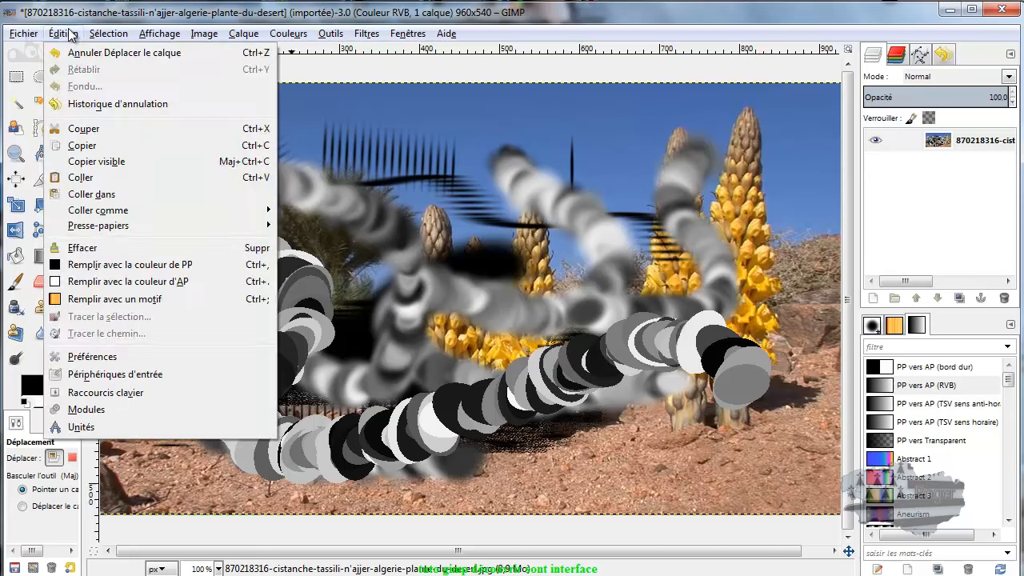
mouse_move(232, 36)
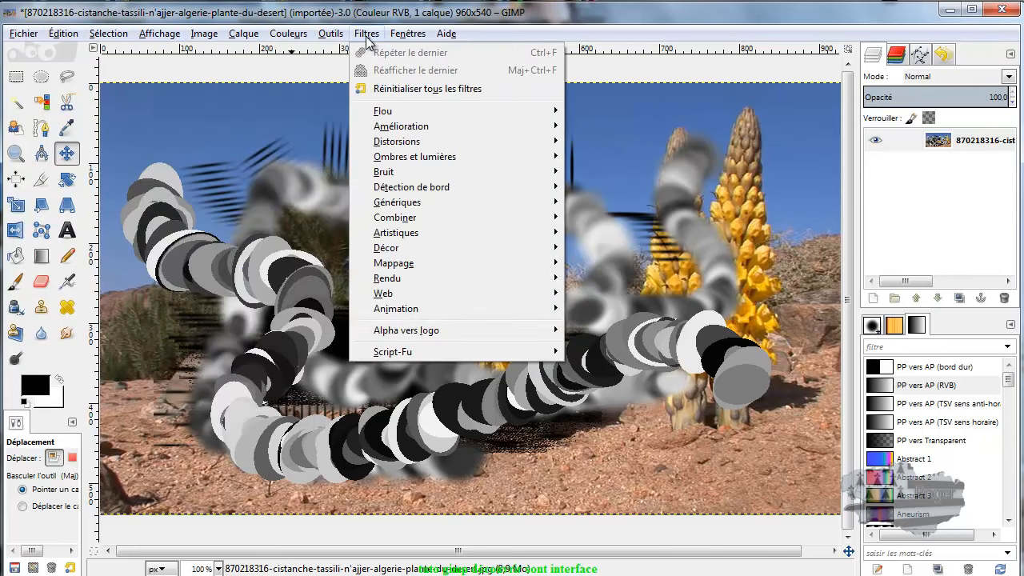
mouse_move(414, 290)
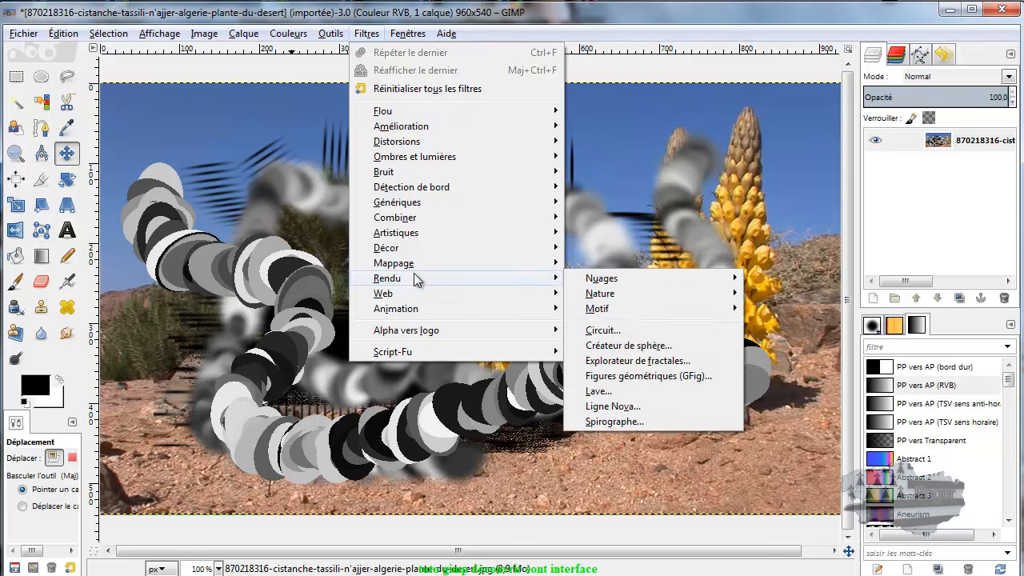
mouse_move(407, 352)
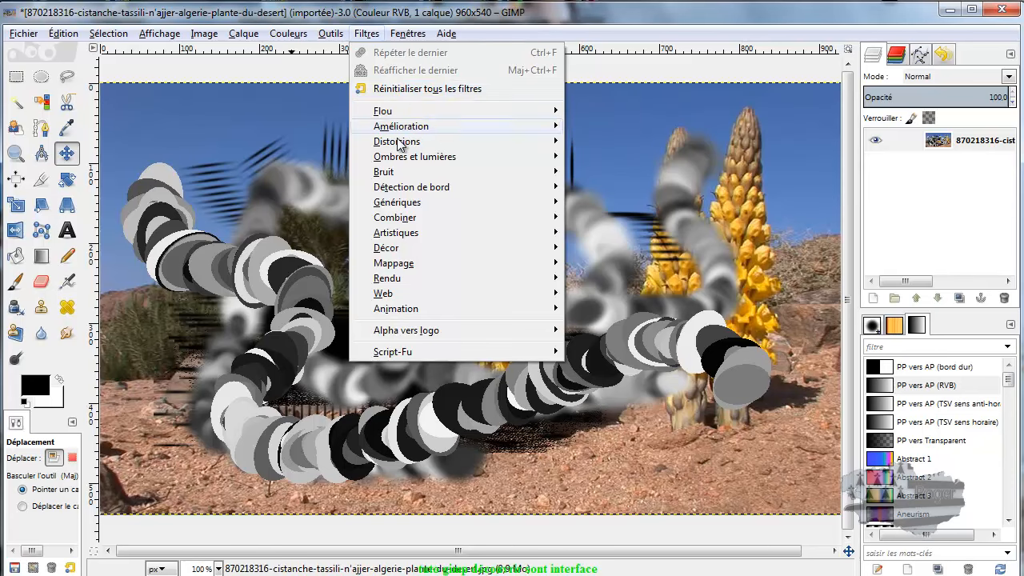
mouse_move(480, 231)
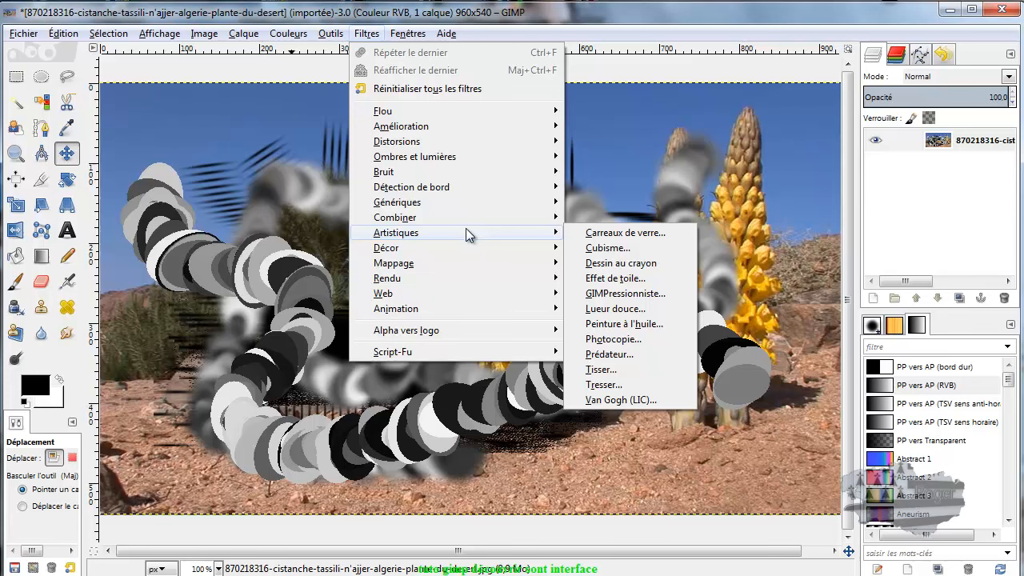
mouse_move(462, 200)
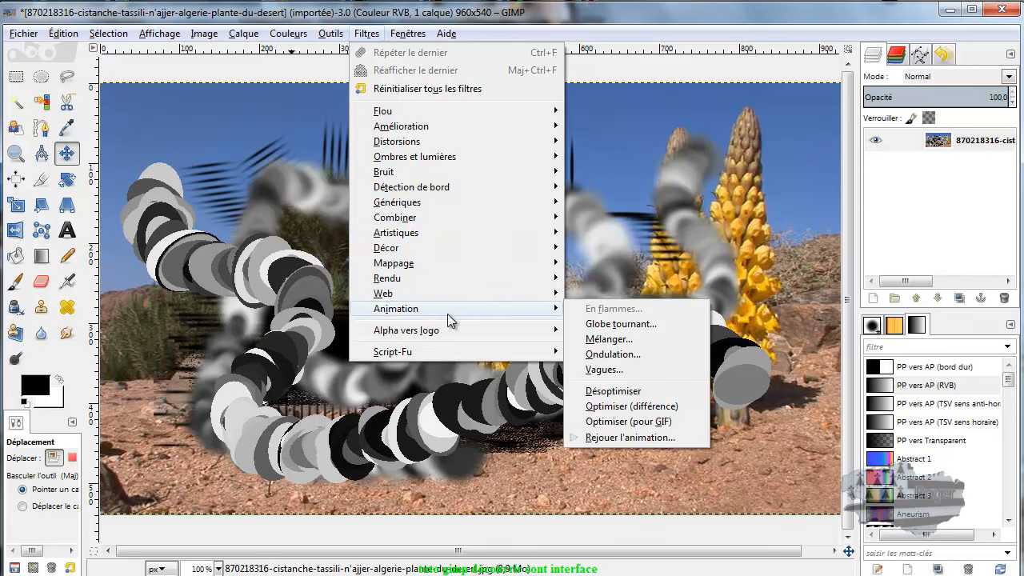
mouse_move(447, 143)
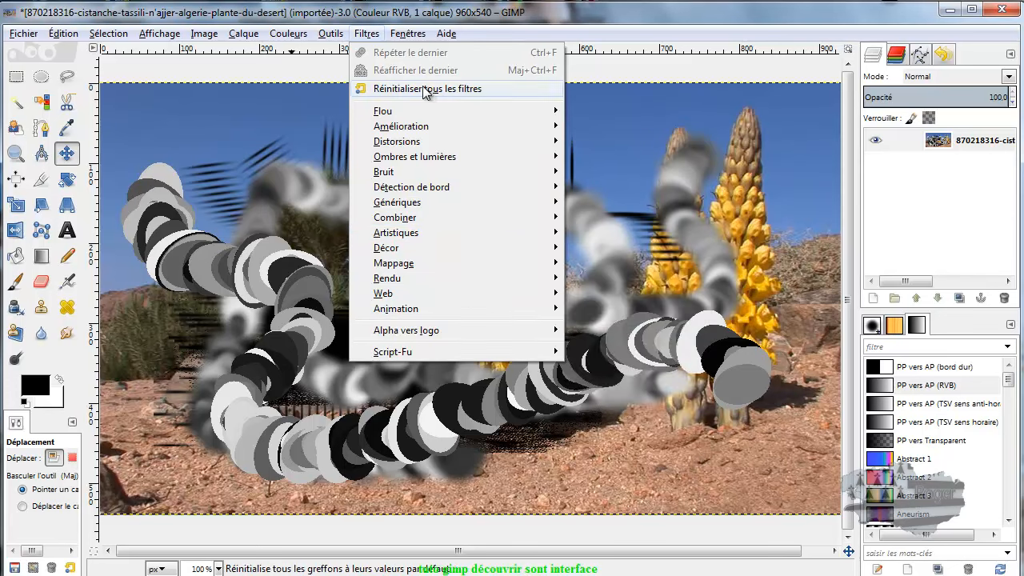
left_click(381, 93)
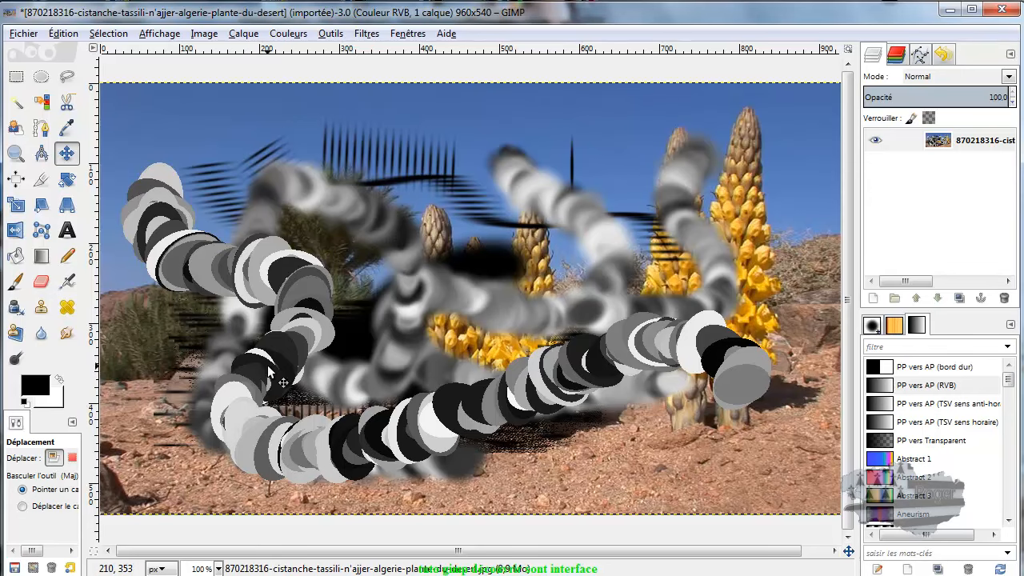
- Switch to the web browser, return to the Google results for gimp.fr, and open The Gimp.fr site
mouse_move(378, 551)
left_mouse_down()
mouse_move(402, 558)
mouse_move(375, 552)
left_mouse_up()
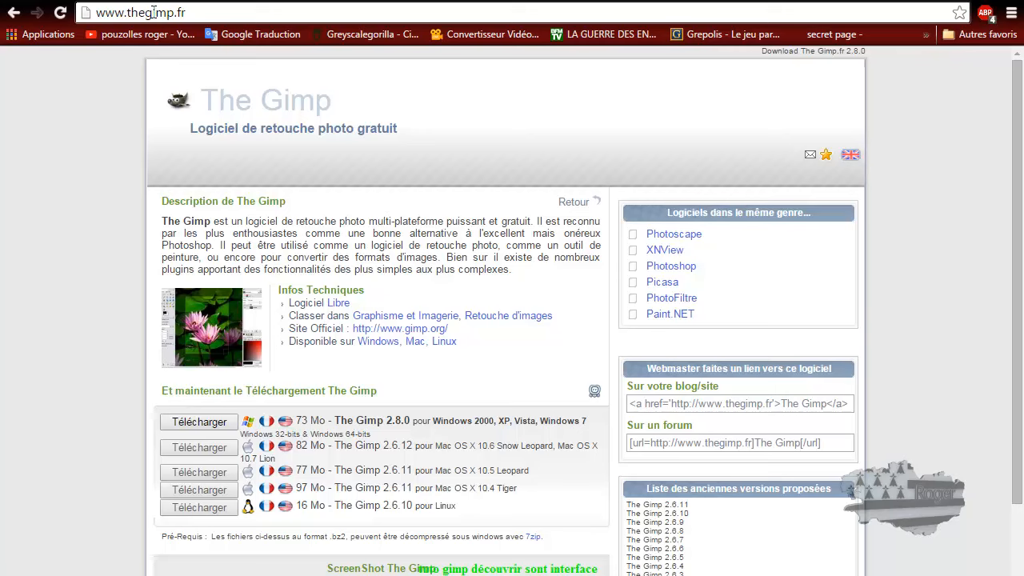
left_click(13, 15)
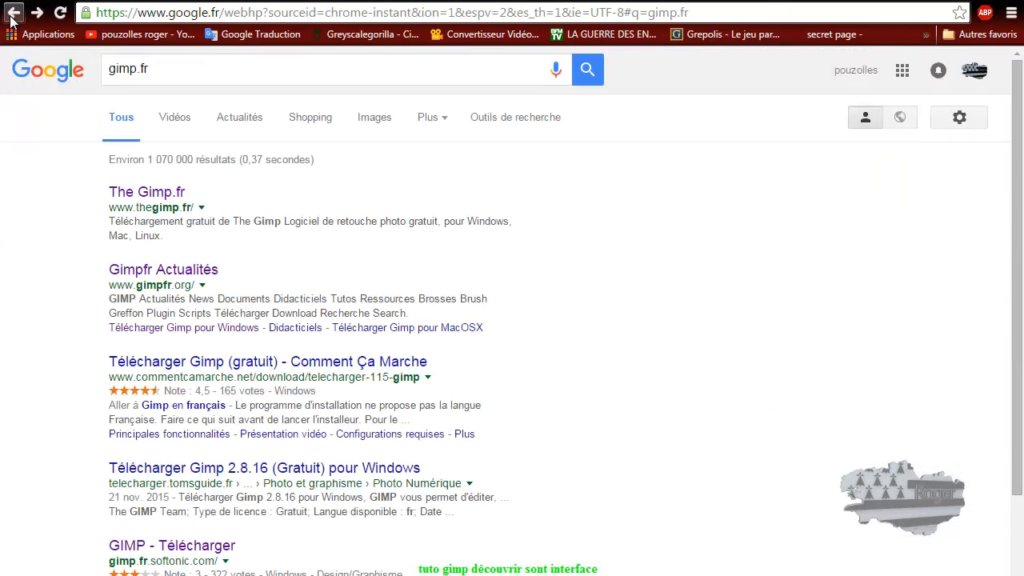
left_click(168, 198)
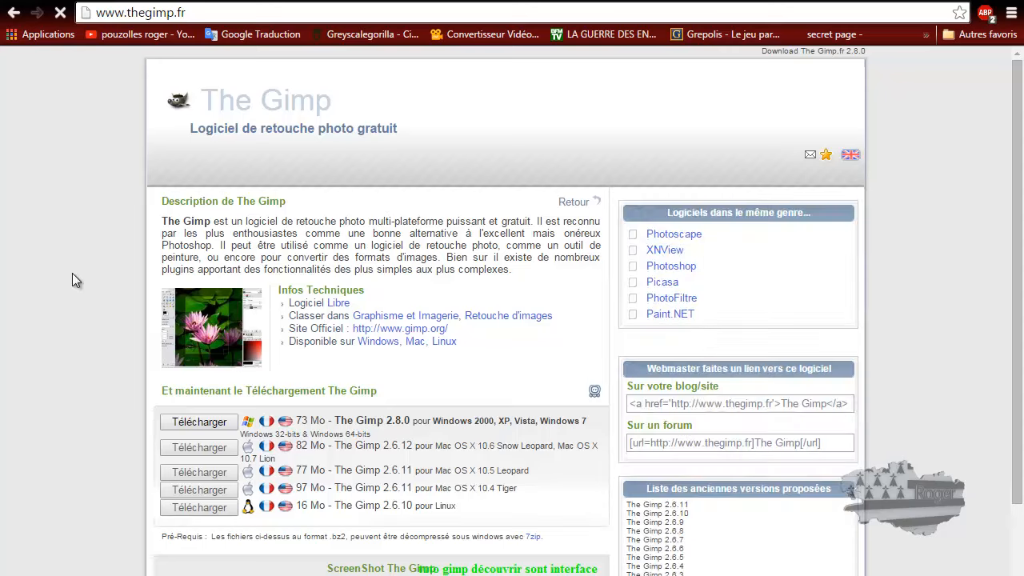
- Look over the The Gimp.fr page for the available GIMP downloads, older versions and screenshots
scroll(73, 268, "down", 1)
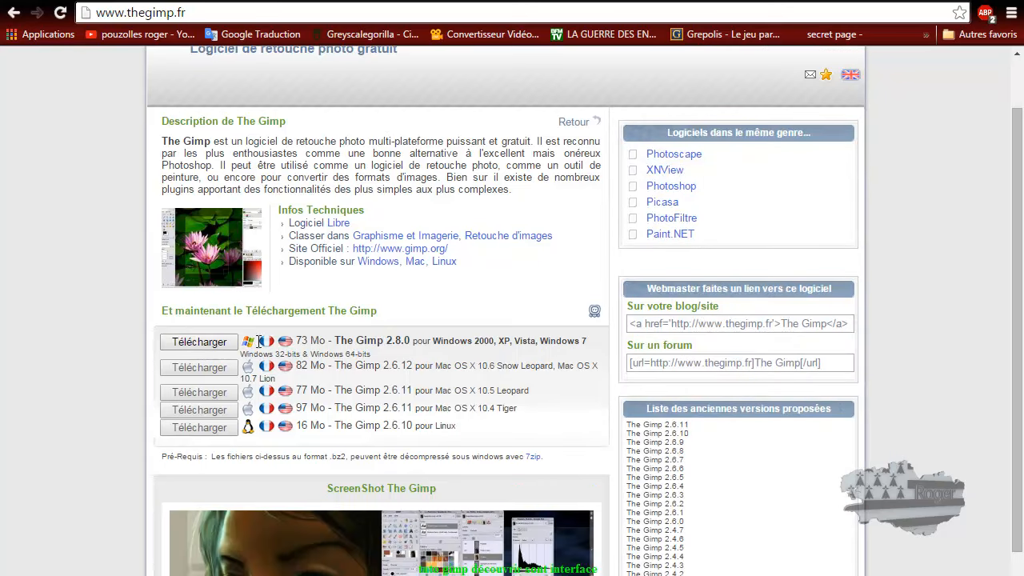
mouse_move(292, 348)
scroll(102, 362, "down", 4)
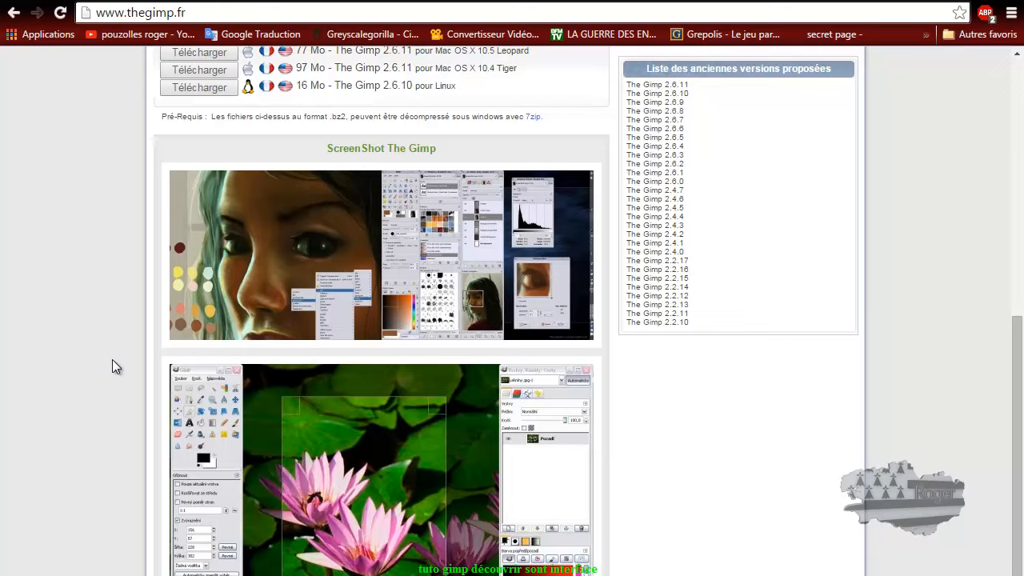
scroll(112, 364, "up", 5)
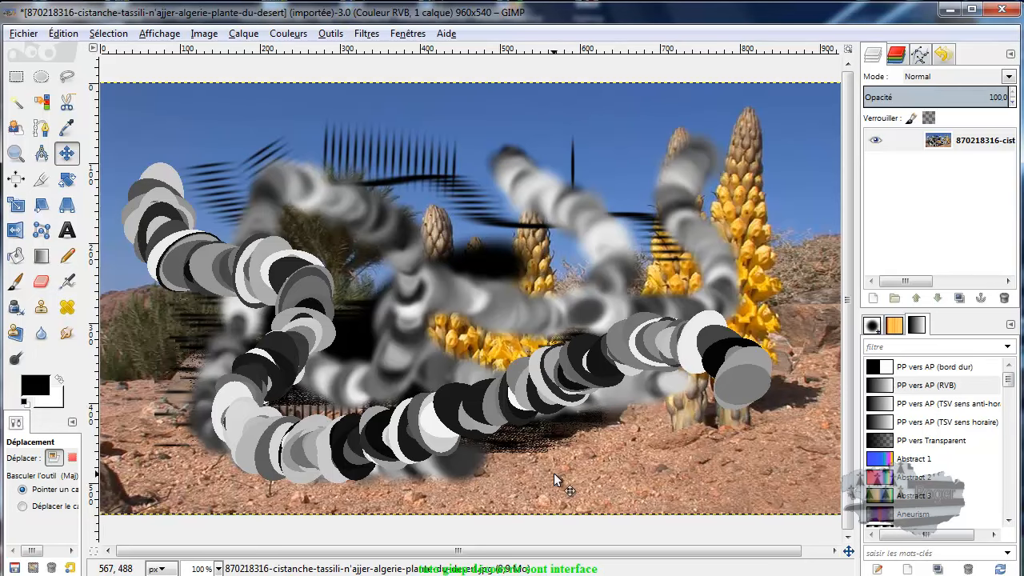
- Minimize the GIMP window and move the PhotoImpact 12 shortcut out of the upper row of desktop icons
left_click(950, 11)
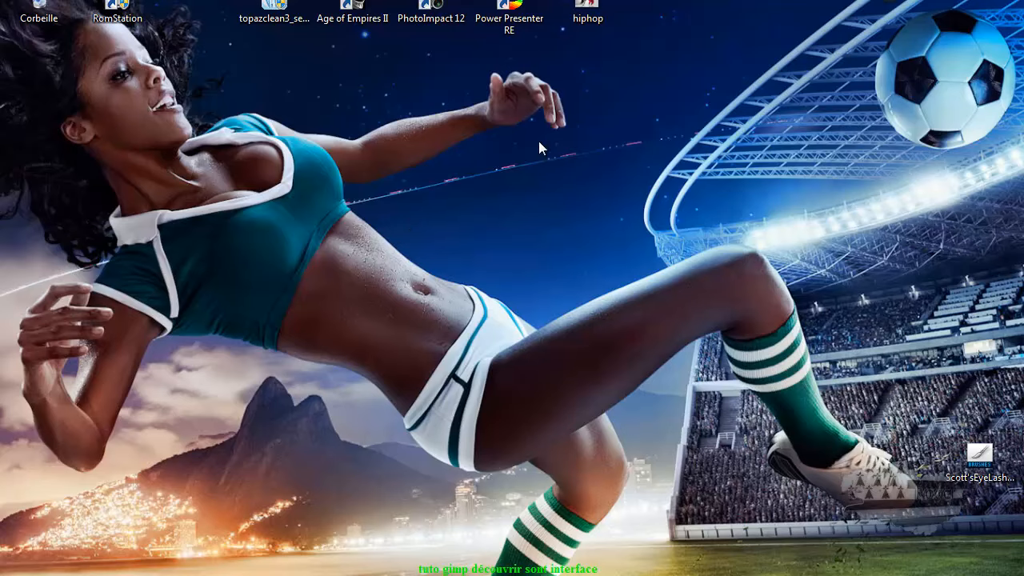
left_click_drag(436, 4, 357, 192)
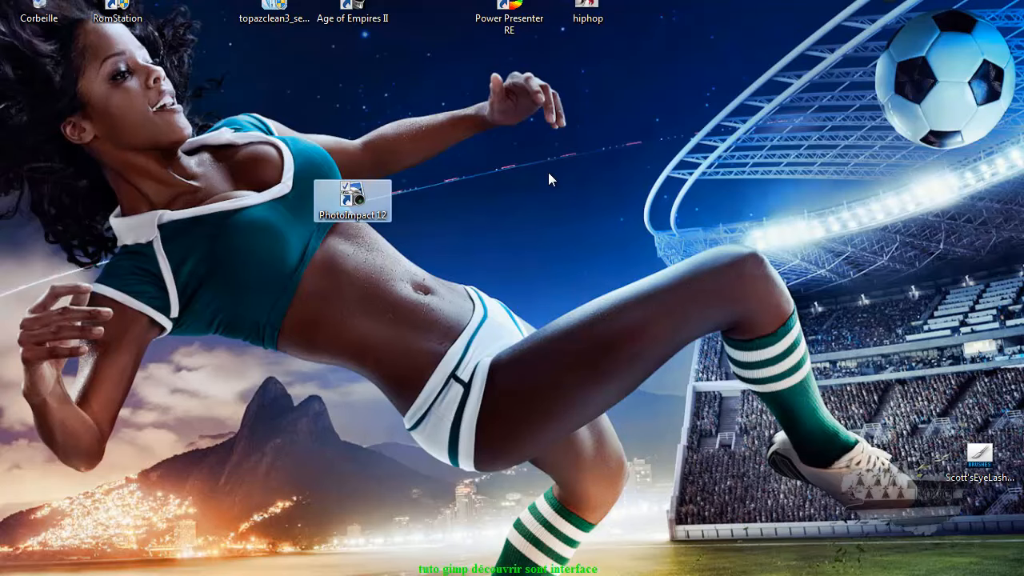
double_click(357, 205)
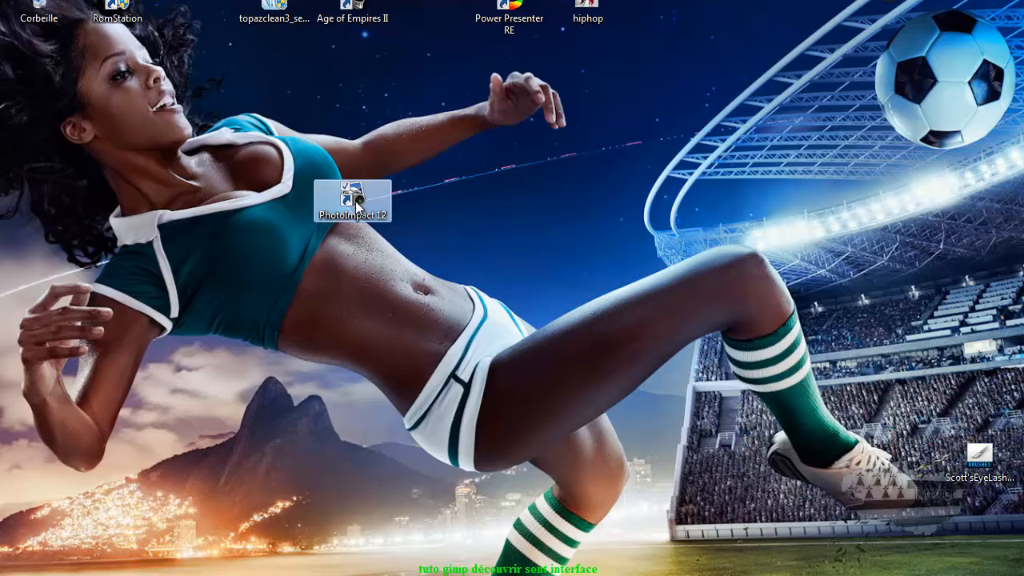
- Reposition the PhotoImpact 12 shortcut on the desktop, ending over the outstretched forearm in the wallpaper
left_click_drag(357, 205, 547, 202)
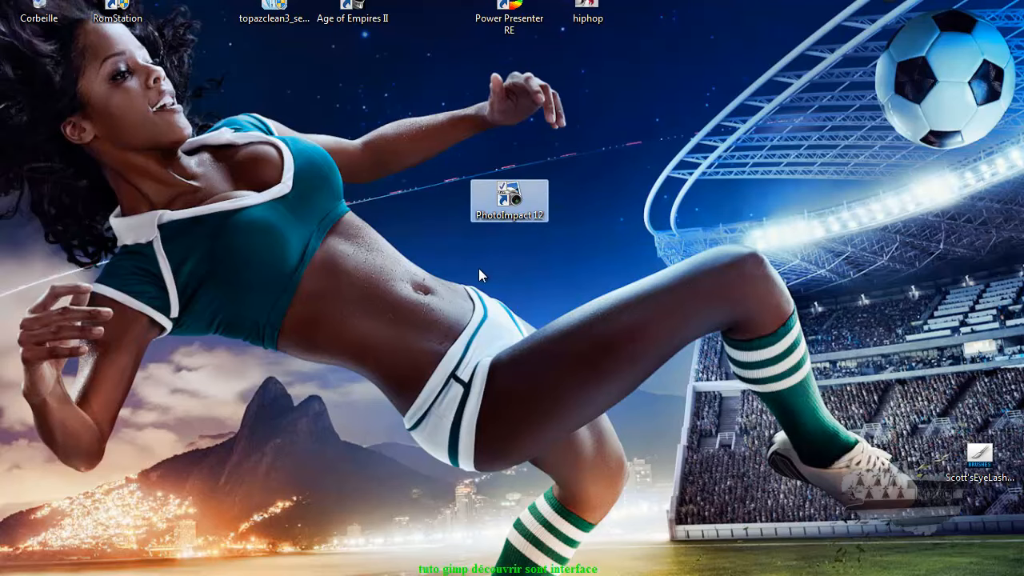
left_click_drag(453, 139, 772, 396)
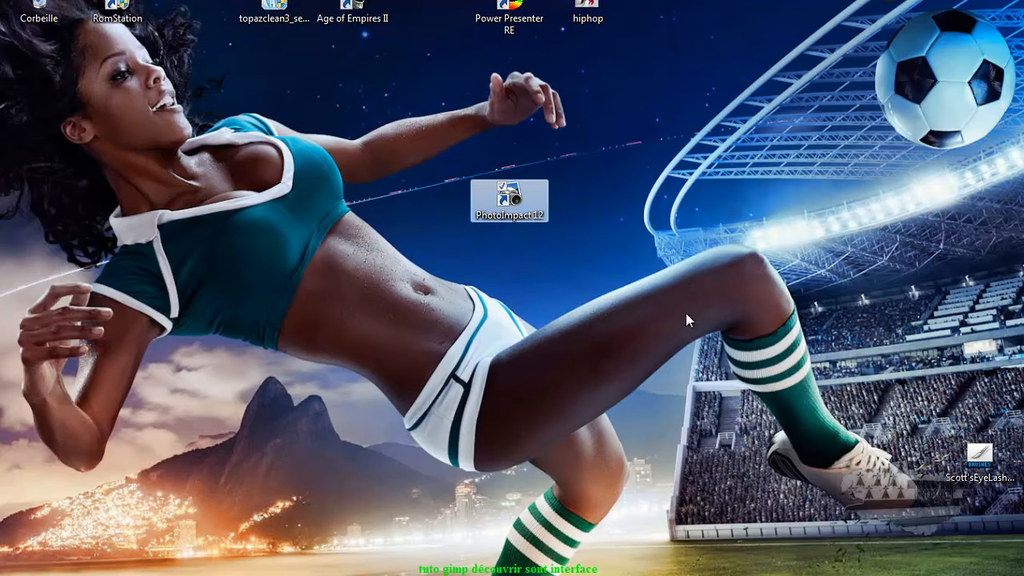
double_click(513, 200)
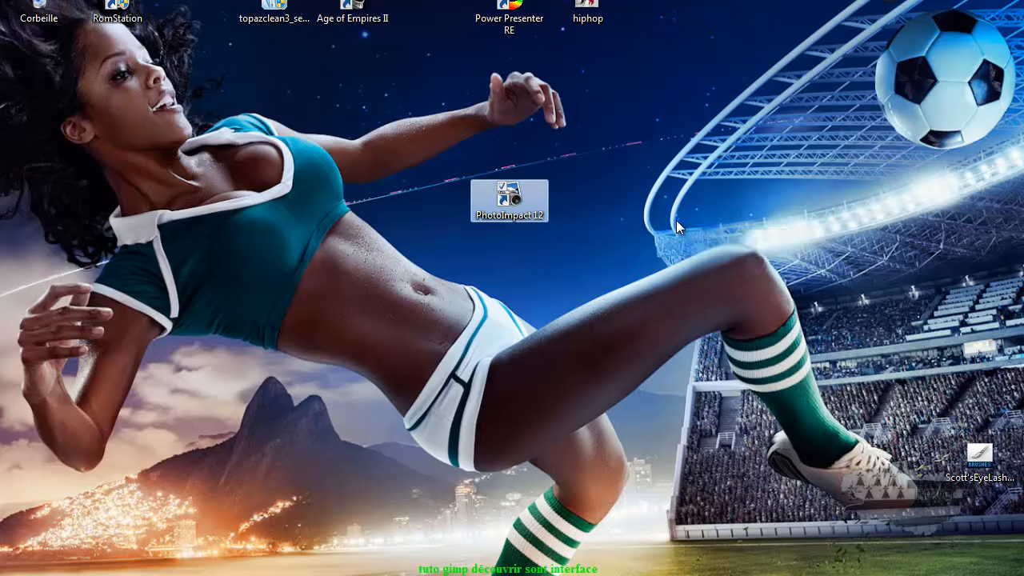
left_click_drag(469, 156, 616, 301)
left_click_drag(521, 225, 502, 242)
left_click_drag(516, 200, 440, 136)
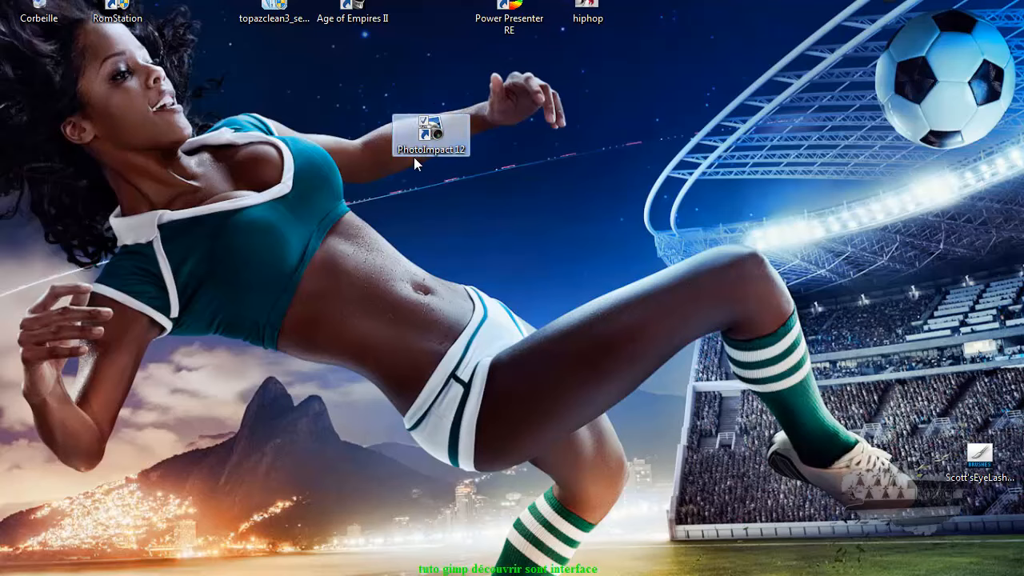